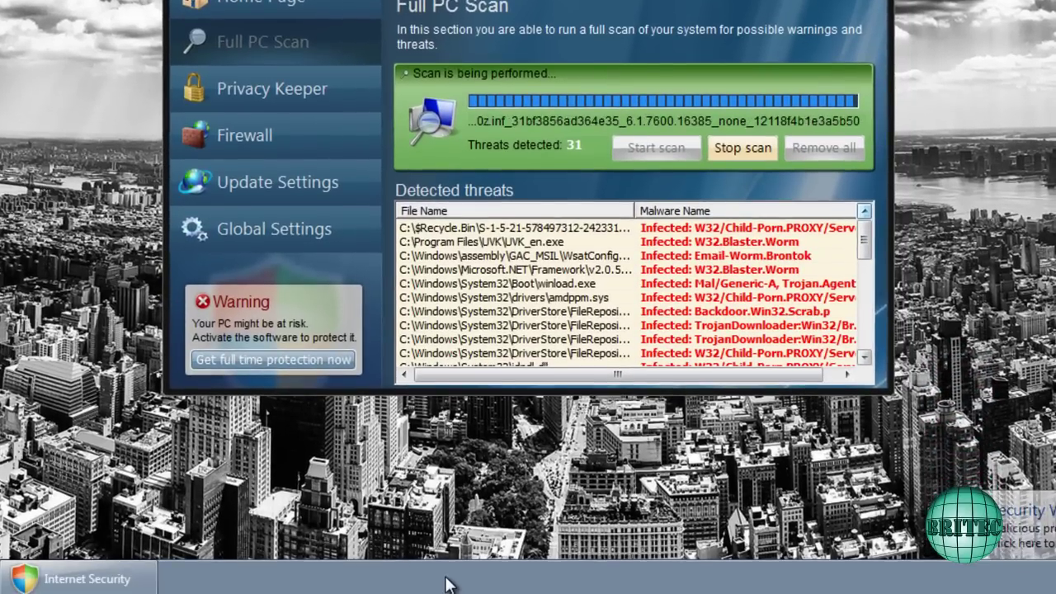
- Try to start Task Manager and the Internet Explorer browser while the rogue Internet Security scan is running
{"action": "right_click", "coordinate": [448, 581]}
{"action": "left_click", "coordinate": [528, 509]}
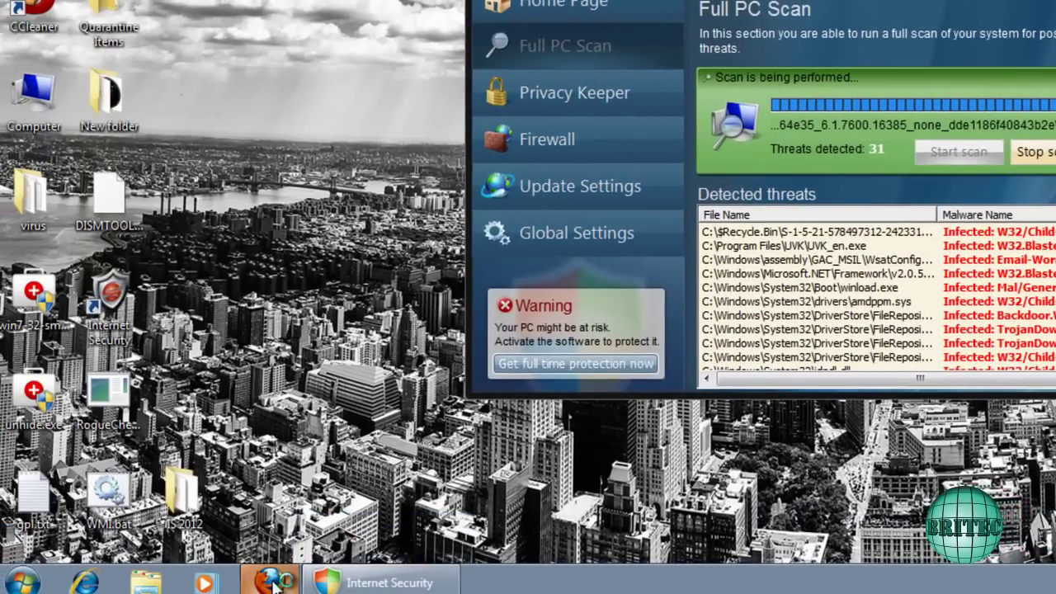
{"action": "left_click", "coordinate": [427, 583]}
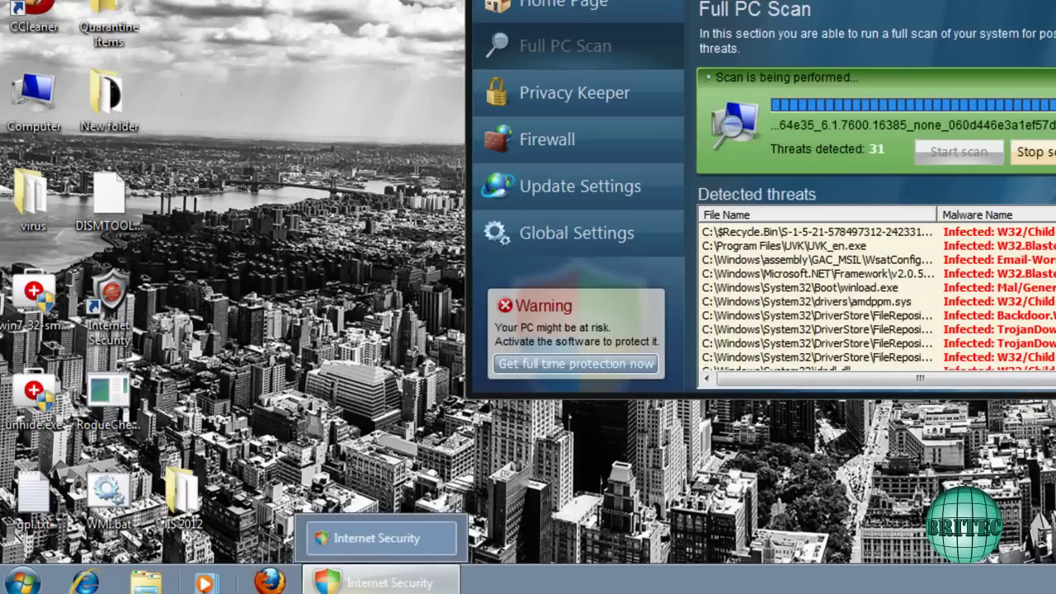
{"action": "left_click", "coordinate": [88, 583]}
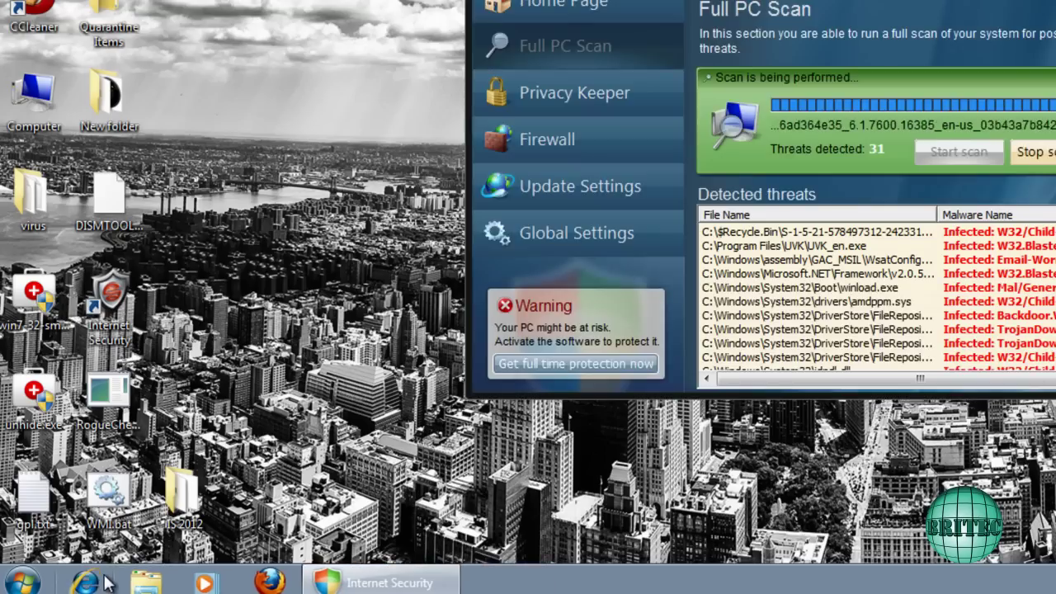
- Try to launch the command prompt by searching for cmd and running cmd.exe
{"action": "left_click", "coordinate": [23, 583]}
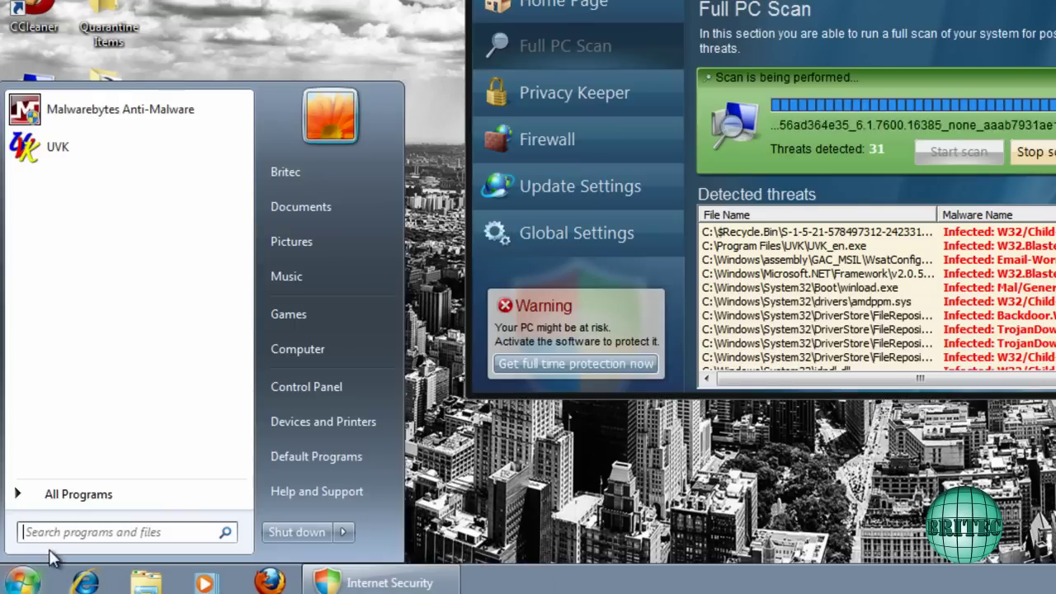
{"action": "left_click", "coordinate": [92, 501]}
{"action": "type", "text": "cmd"}
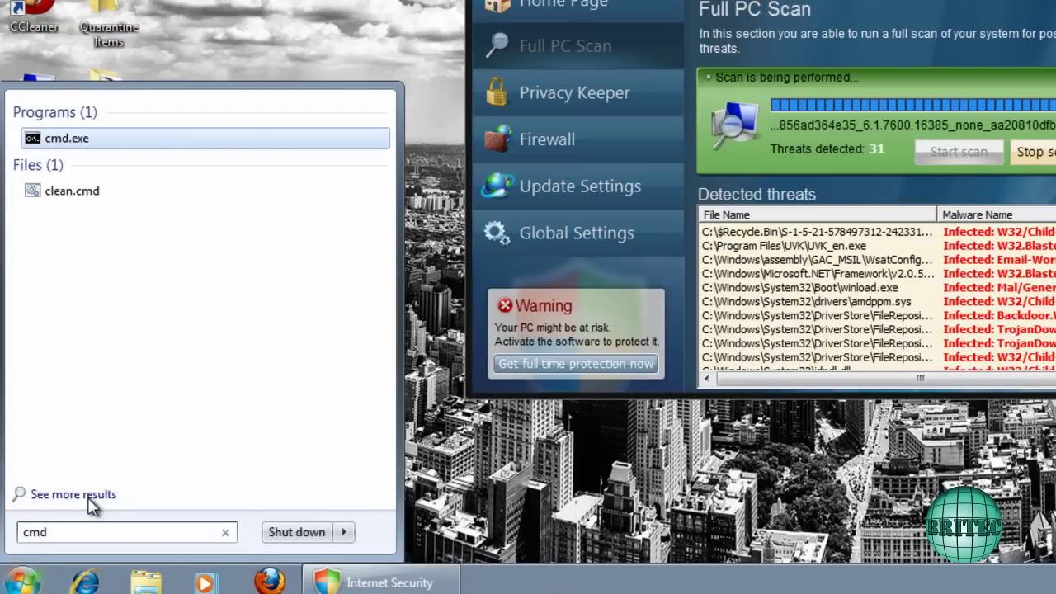
{"action": "left_click", "coordinate": [58, 139]}
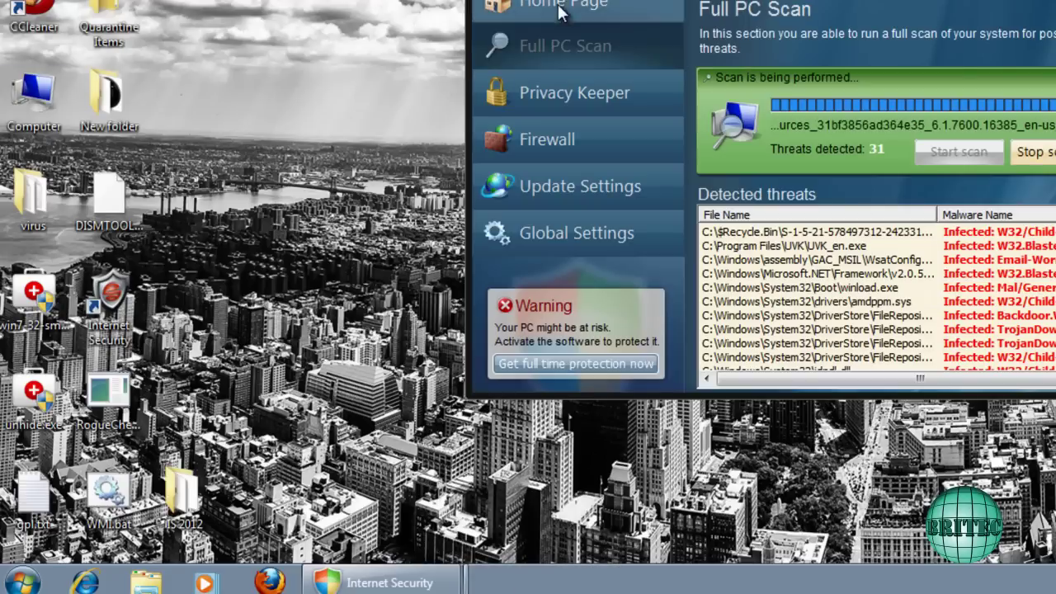
- Try to launch the Registry Editor by searching for regedit and running regedit.exe
{"action": "left_click", "coordinate": [29, 583]}
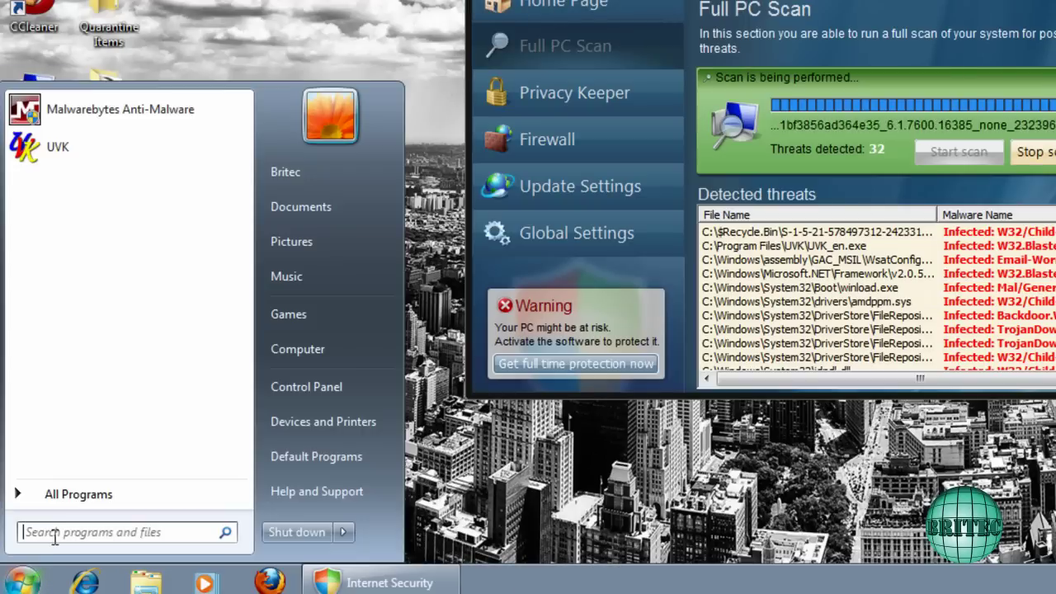
{"action": "type", "text": "regedit"}
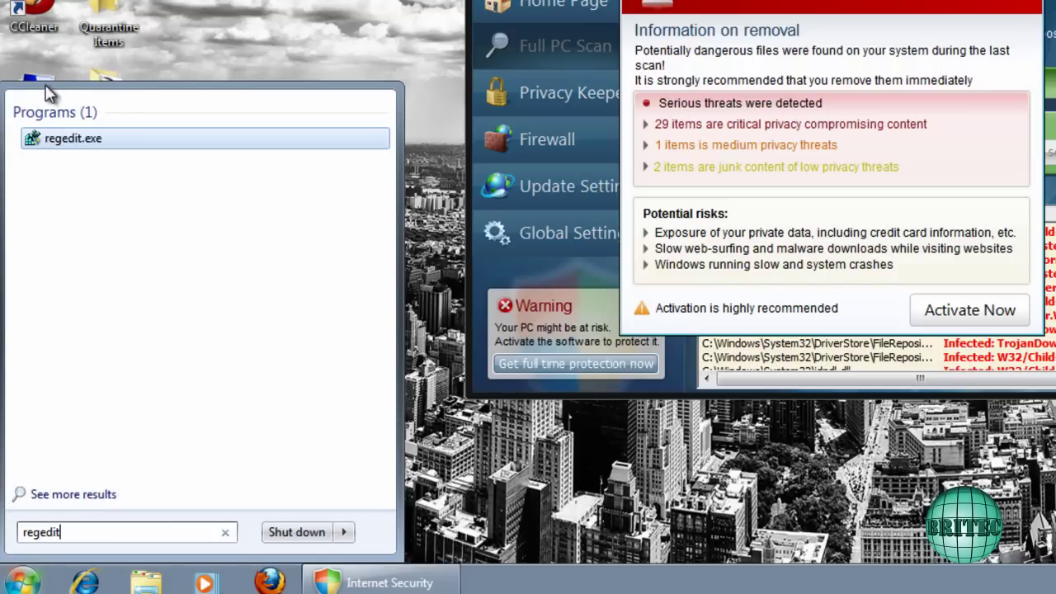
{"action": "left_click", "coordinate": [55, 142]}
{"action": "left_click", "coordinate": [327, 343]}
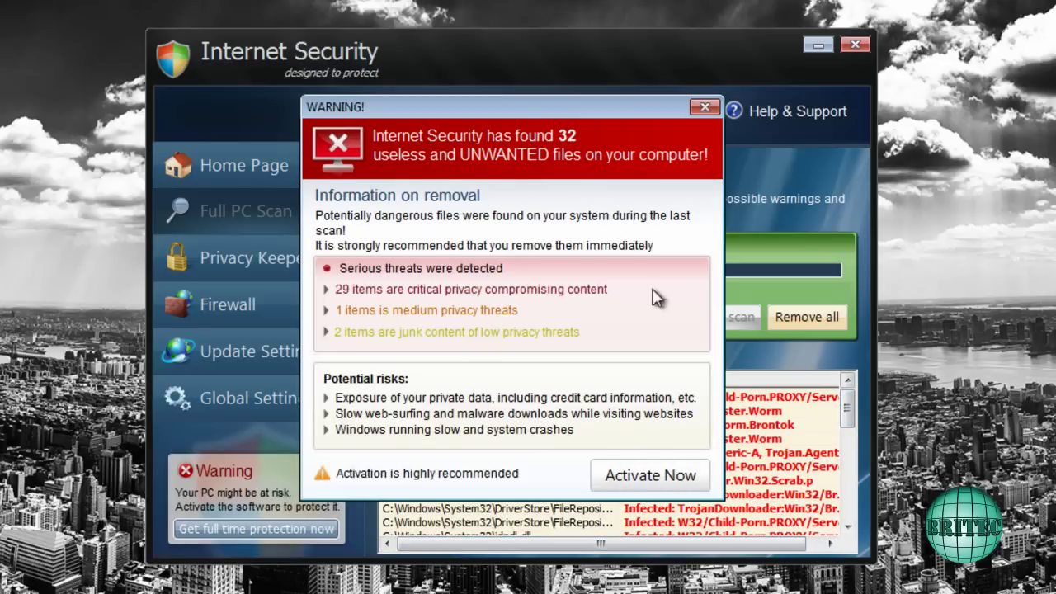
- Close the fake removal warning and look through the list of detected threats
{"action": "left_click", "coordinate": [704, 106]}
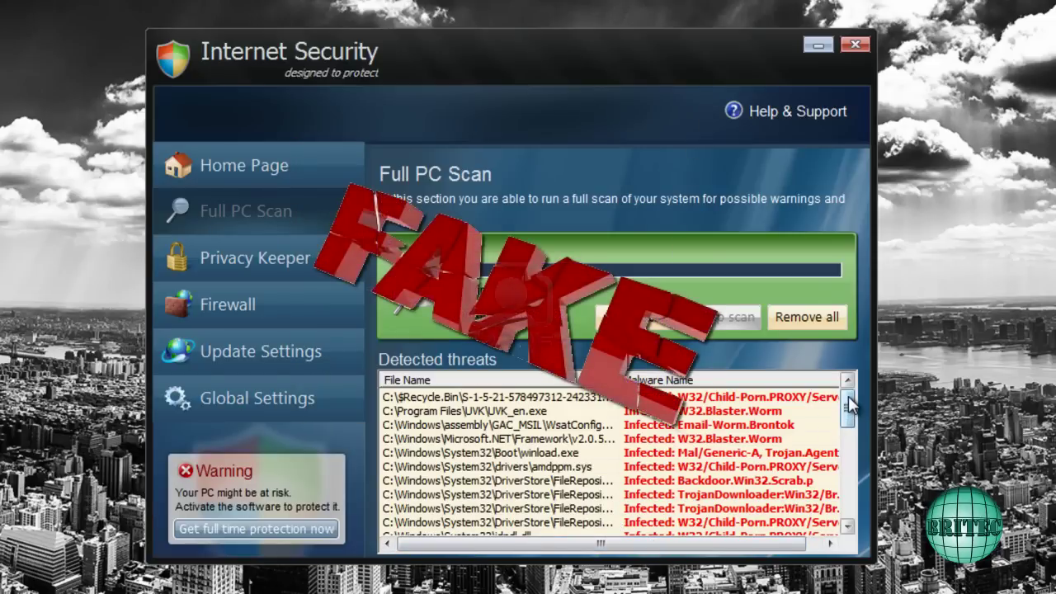
{"action": "left_click_drag", "start_coordinate": [848, 397], "coordinate": [858, 370]}
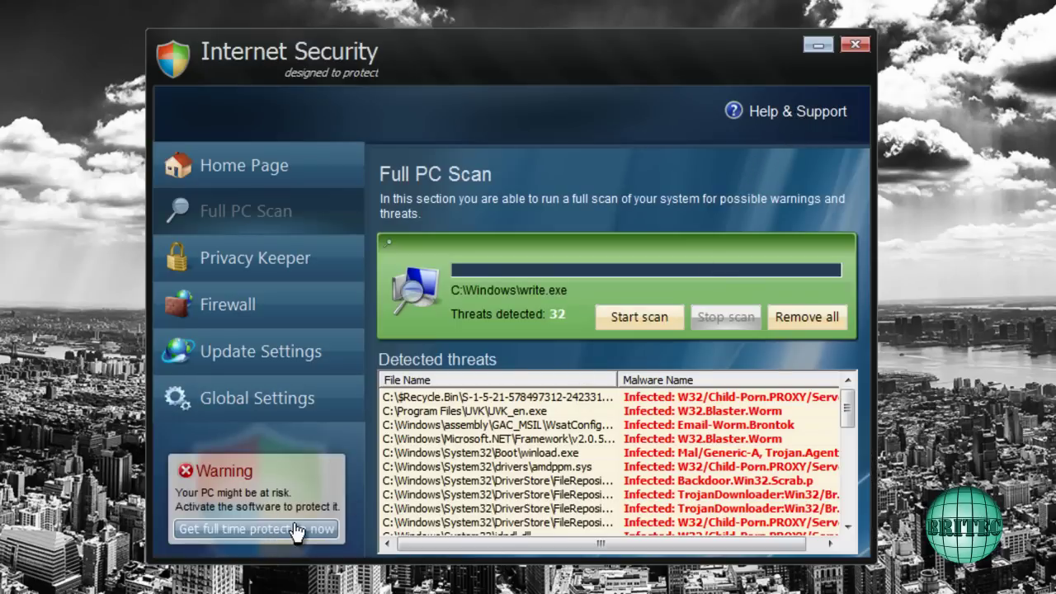
- Examine the rogue program's full-time protection offer and its Privacy Keeper and Firewall pages
{"action": "left_click", "coordinate": [262, 532]}
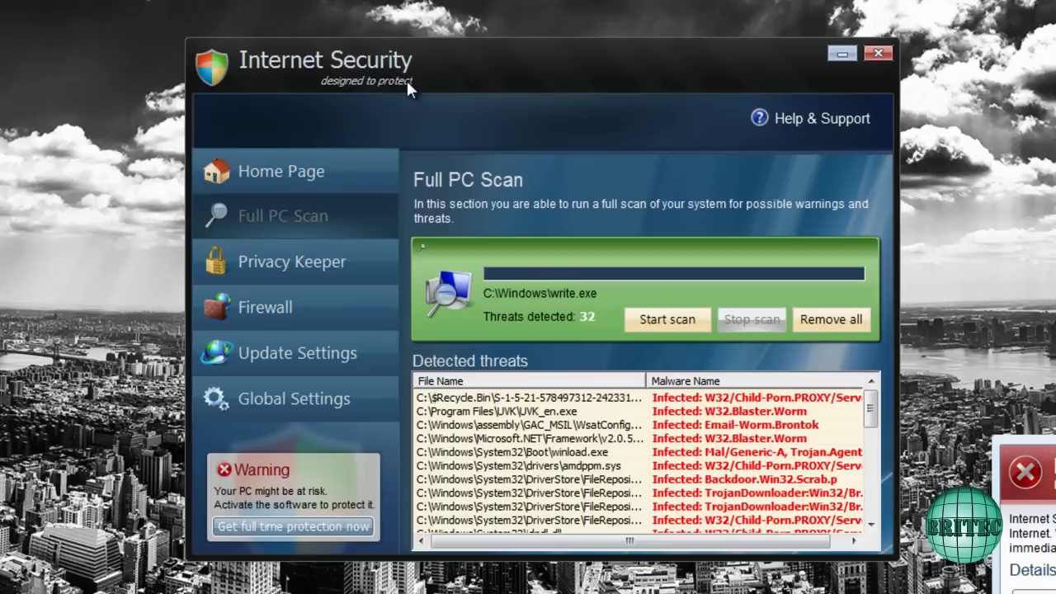
{"action": "left_click", "coordinate": [275, 264]}
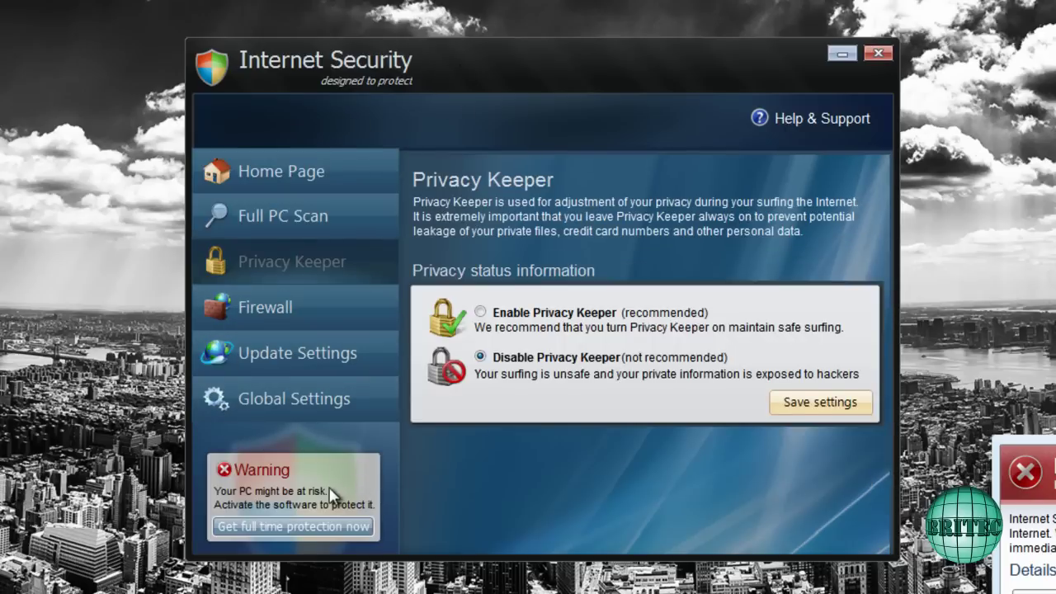
{"action": "left_click", "coordinate": [269, 307]}
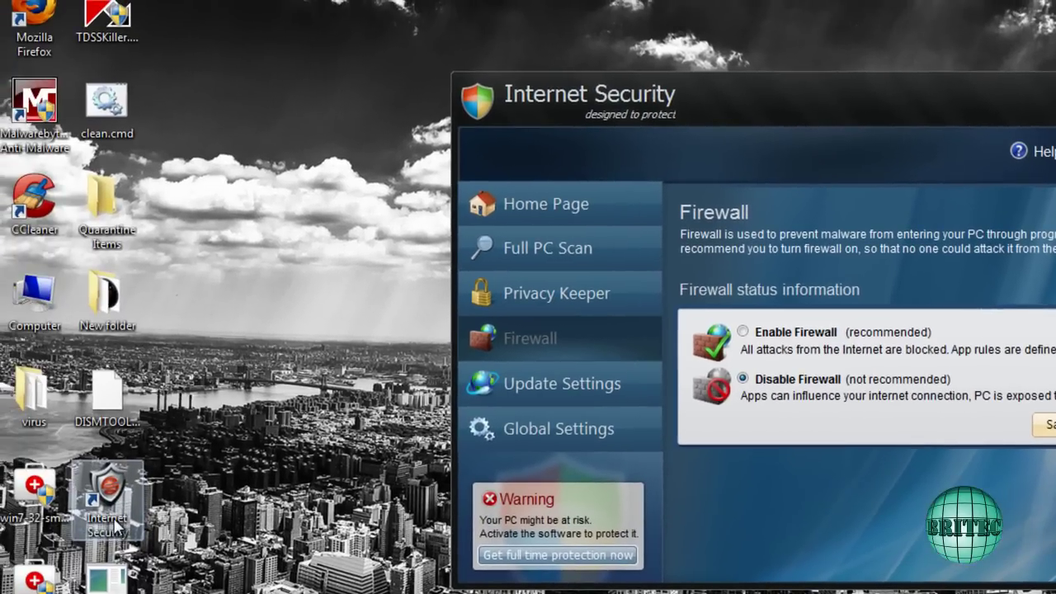
- Check the target path in the properties of the Internet Security desktop shortcut and close them
{"action": "right_click", "coordinate": [116, 526]}
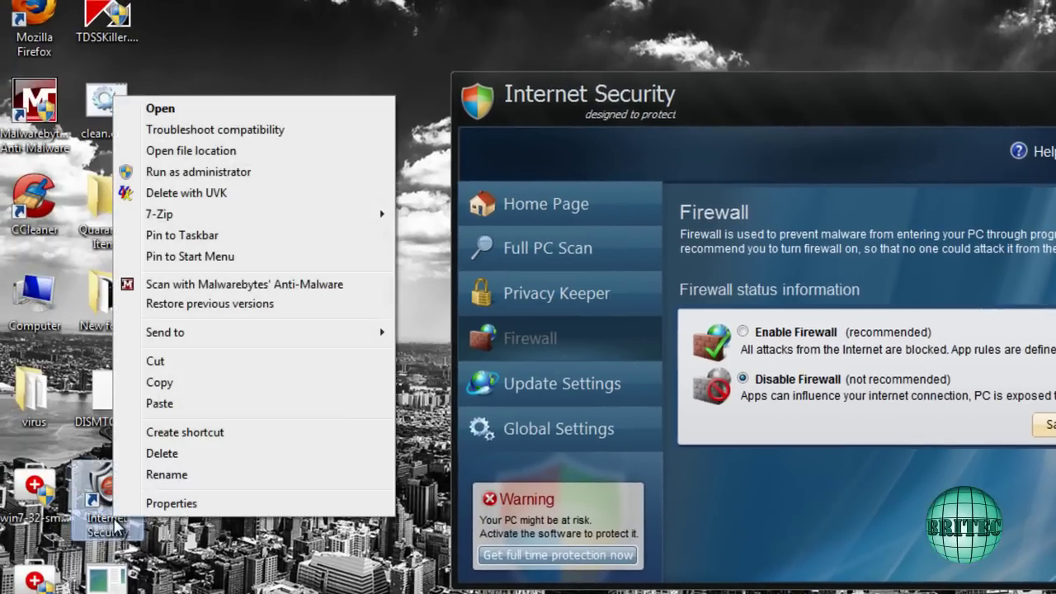
{"action": "left_click", "coordinate": [153, 502]}
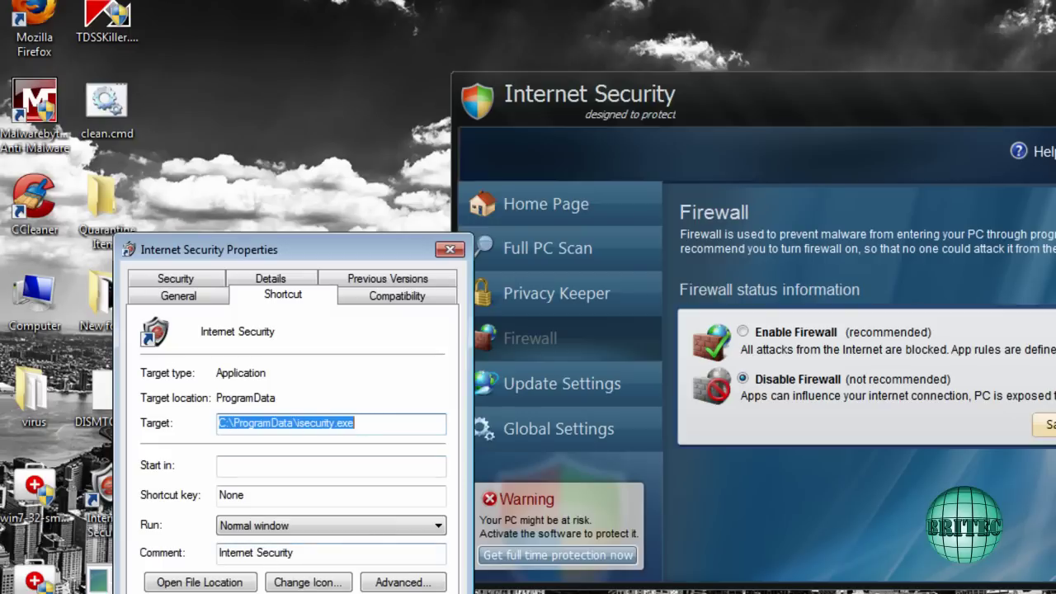
{"action": "key", "text": "Escape"}
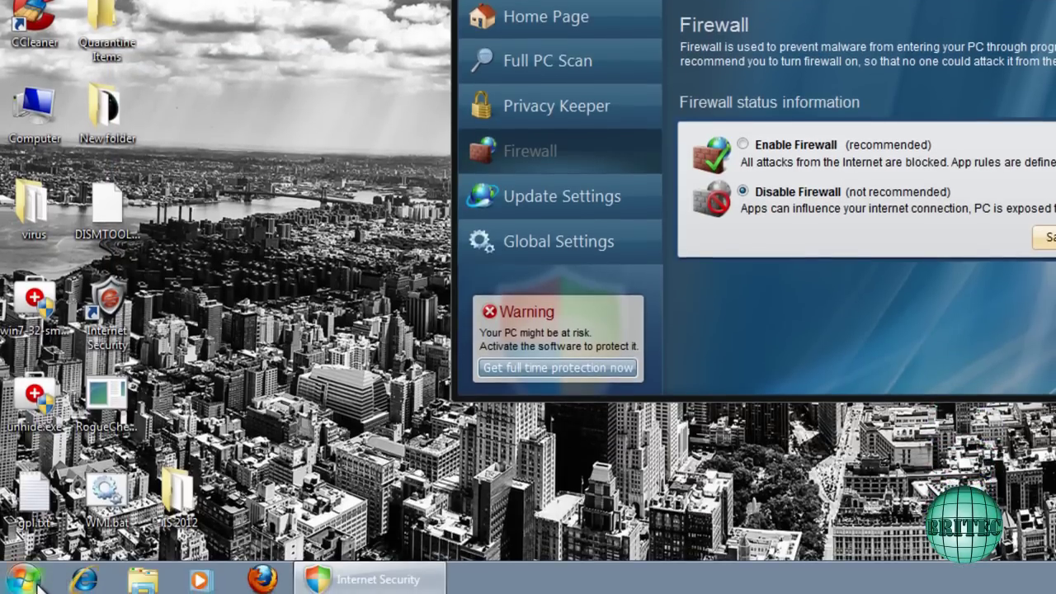
- Open Local Disk (C:) from Computer in Windows Explorer
{"action": "left_click", "coordinate": [25, 580]}
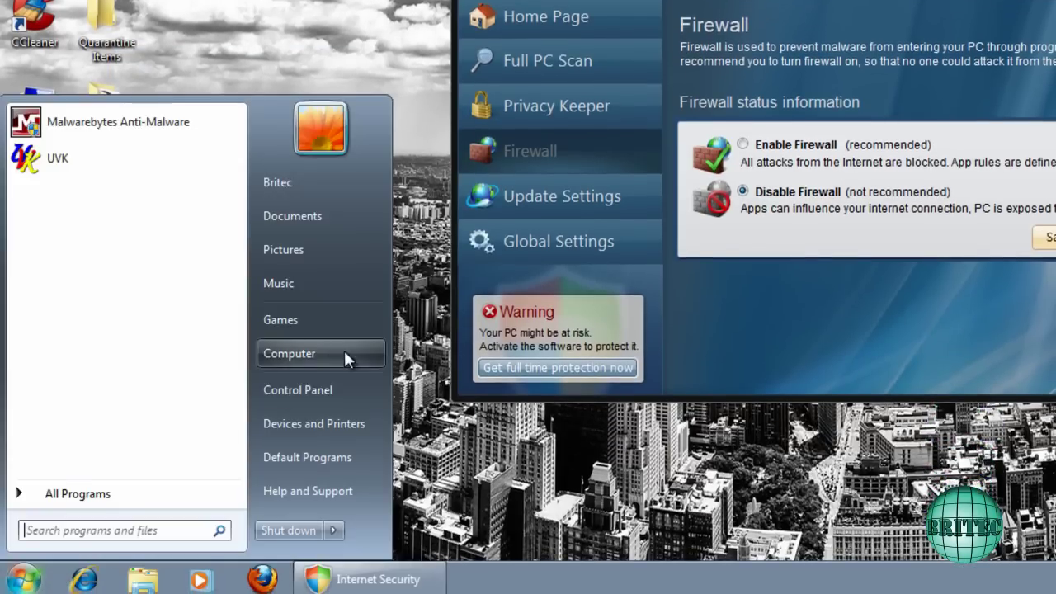
{"action": "left_click", "coordinate": [347, 350]}
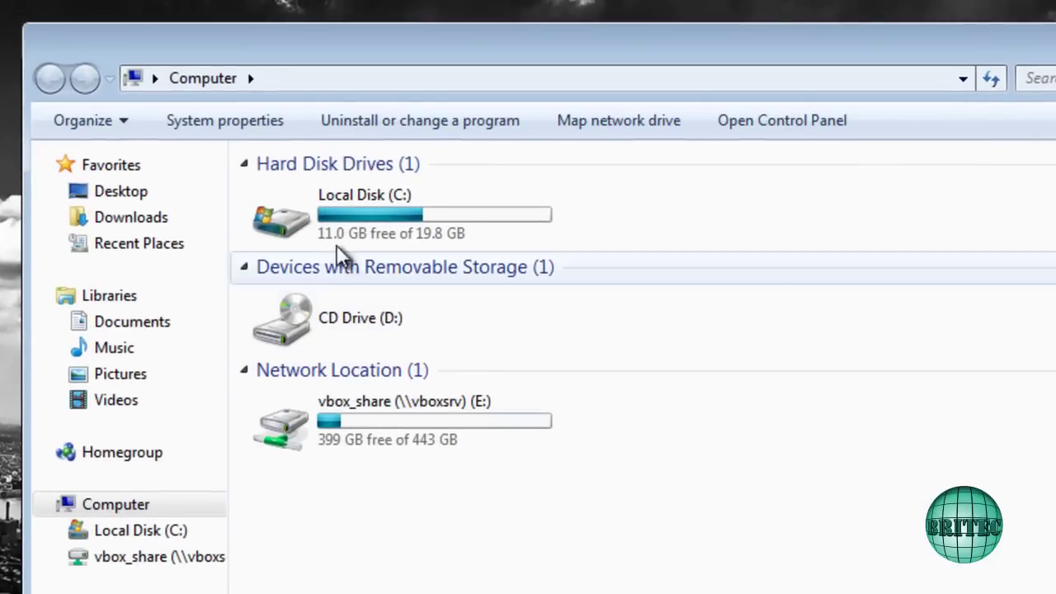
{"action": "double_click", "coordinate": [319, 219]}
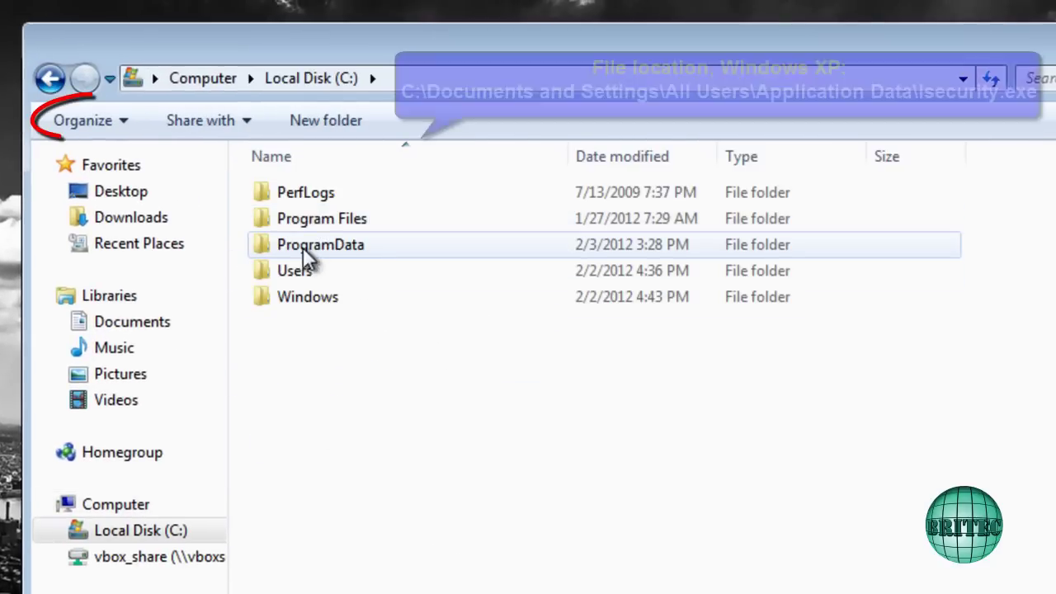
- Make sure in Folder Options that hidden files are shown and extensions for known file types are not hidden
{"action": "left_click", "coordinate": [128, 124]}
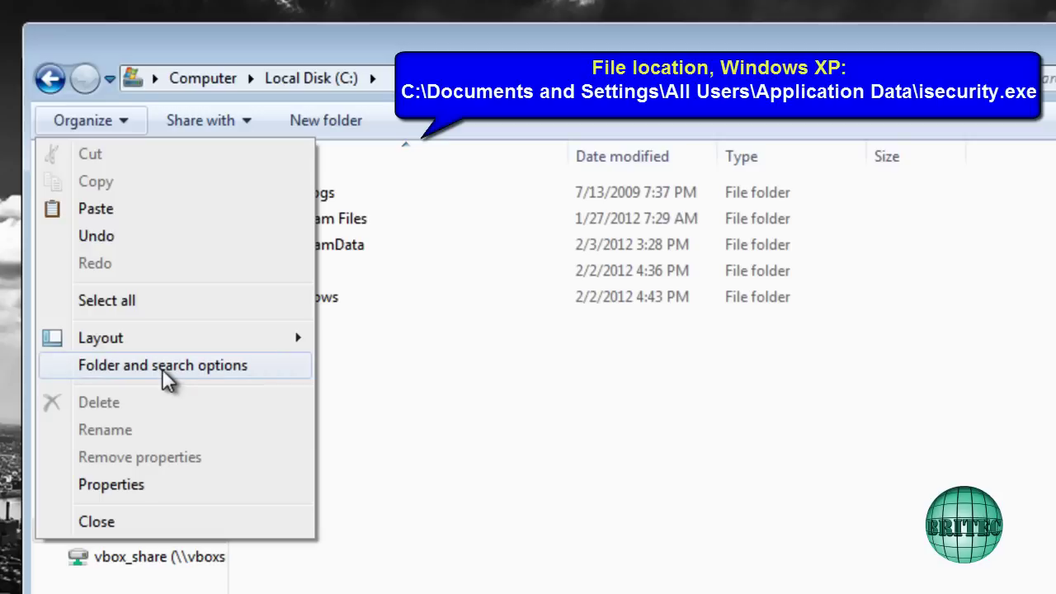
{"action": "left_click", "coordinate": [165, 371]}
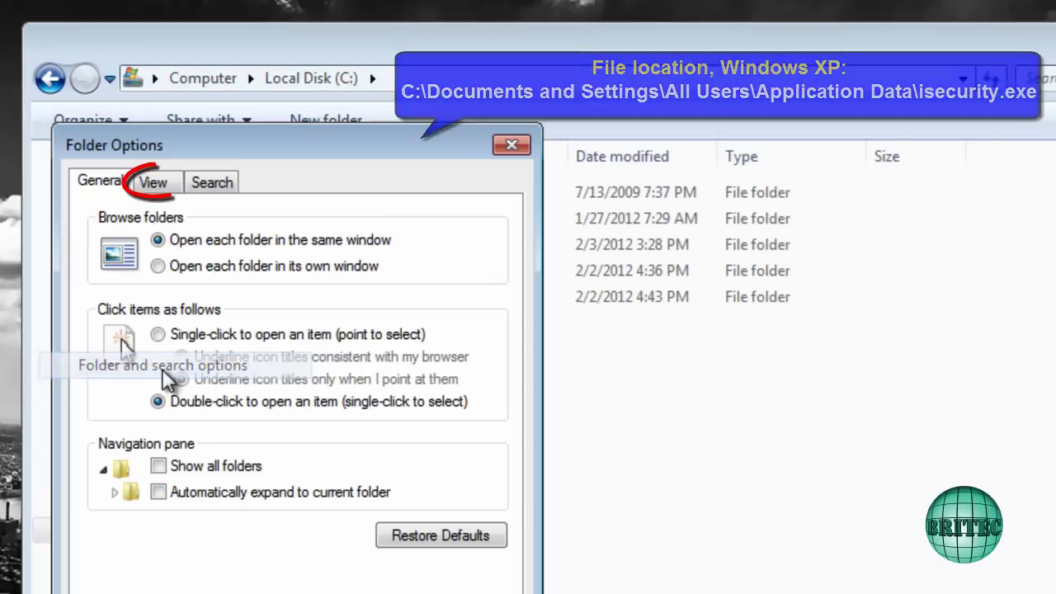
{"action": "left_click", "coordinate": [152, 185]}
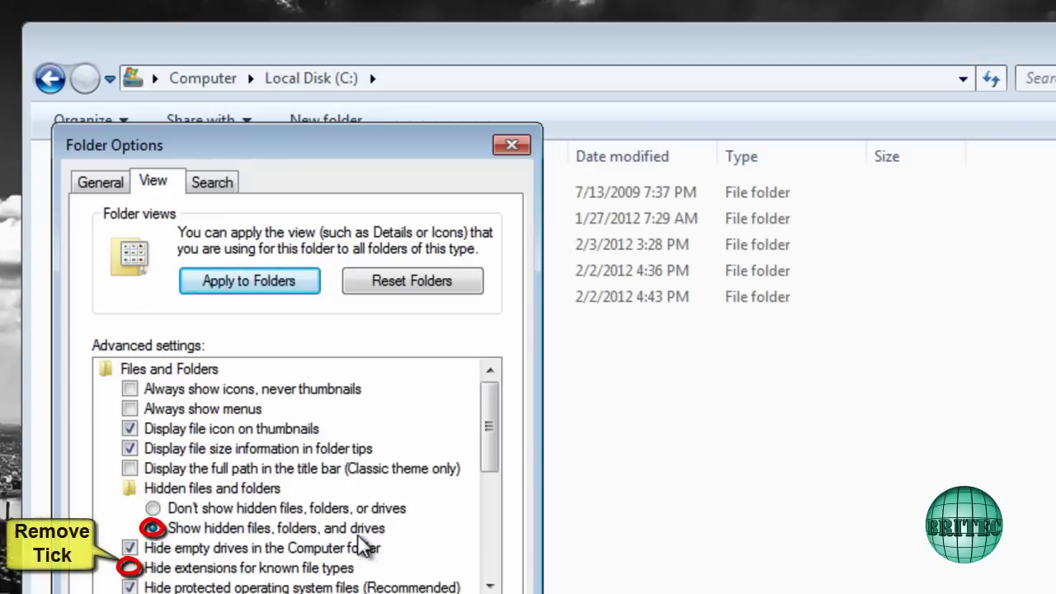
{"action": "left_click", "coordinate": [130, 569]}
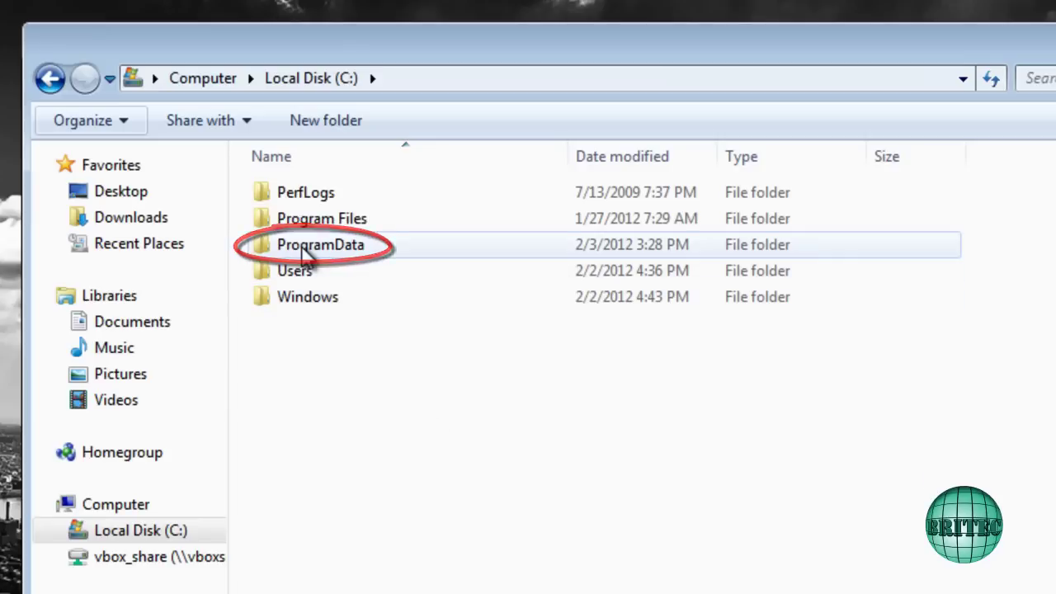
- Locate isecurity.exe in the ProgramData folder on drive C: and return to the drive's root
{"action": "left_click", "coordinate": [302, 246]}
{"action": "double_click", "coordinate": [301, 244]}
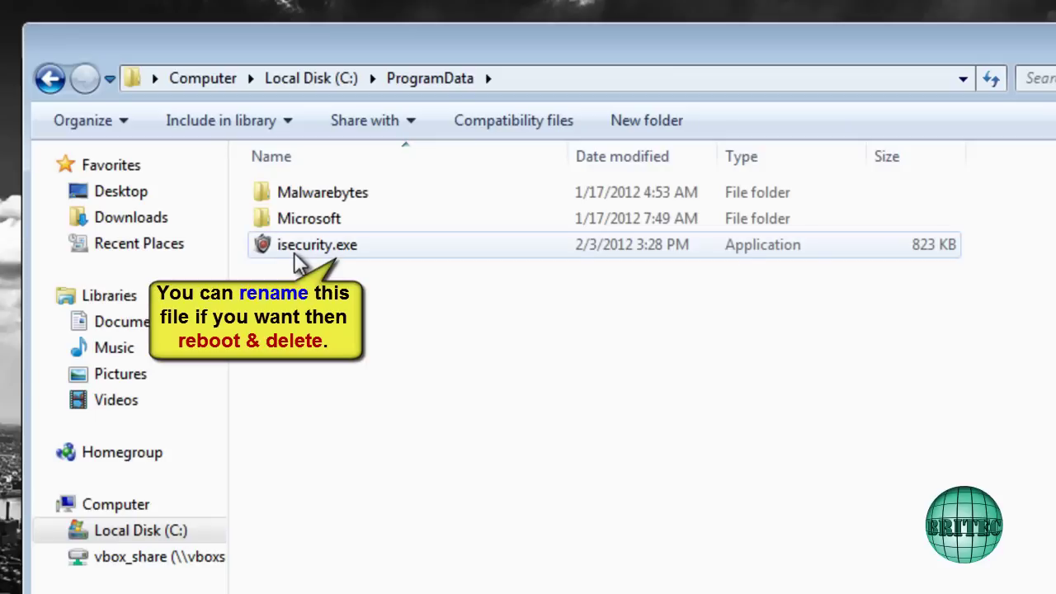
{"action": "left_click", "coordinate": [52, 79]}
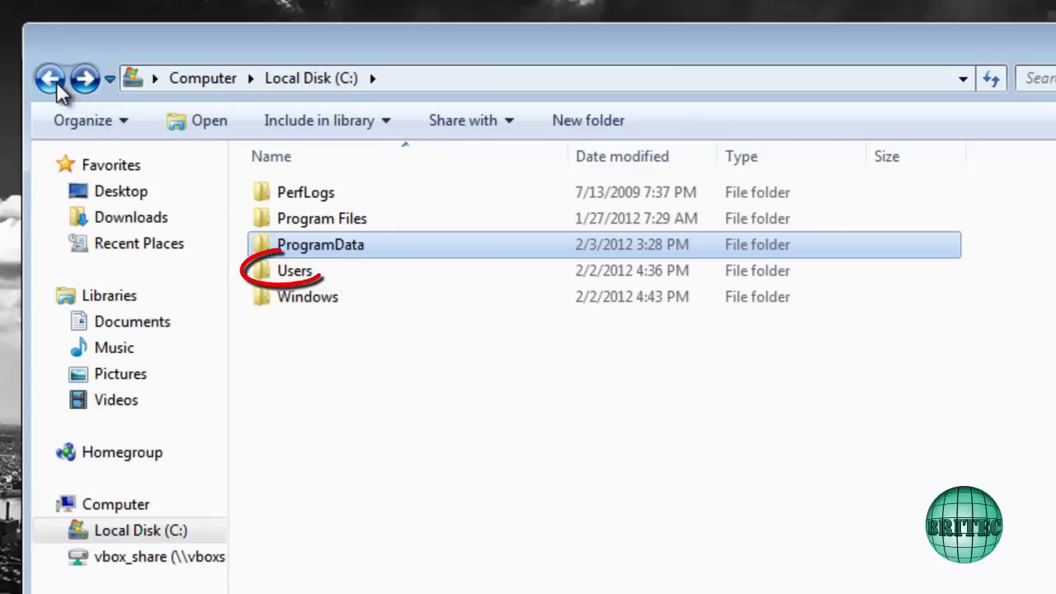
- Inspect the Temp folder under the user profile's AppData\Local folder
{"action": "double_click", "coordinate": [294, 272]}
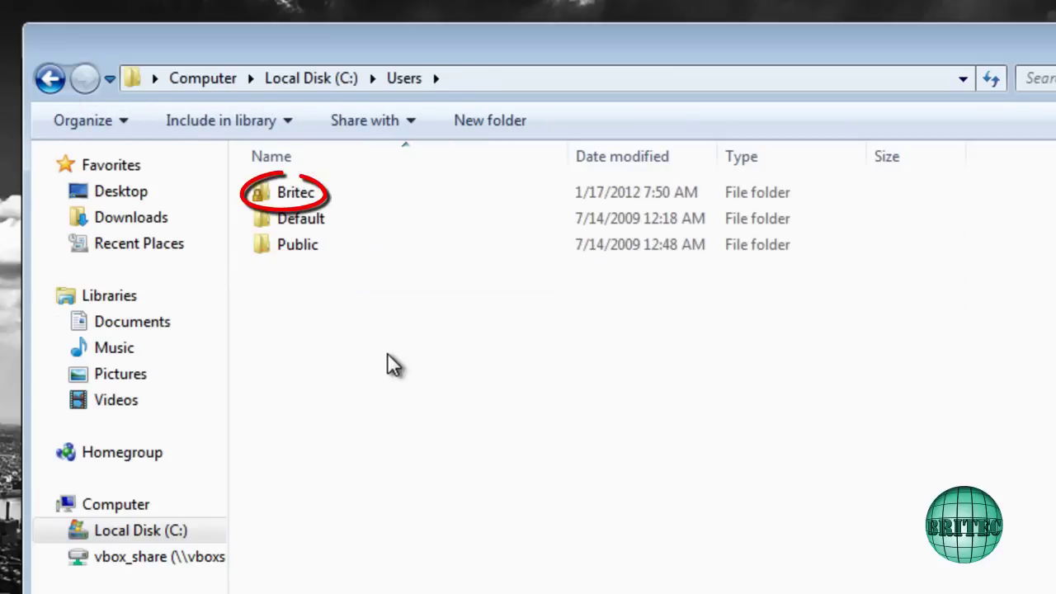
{"action": "double_click", "coordinate": [297, 196]}
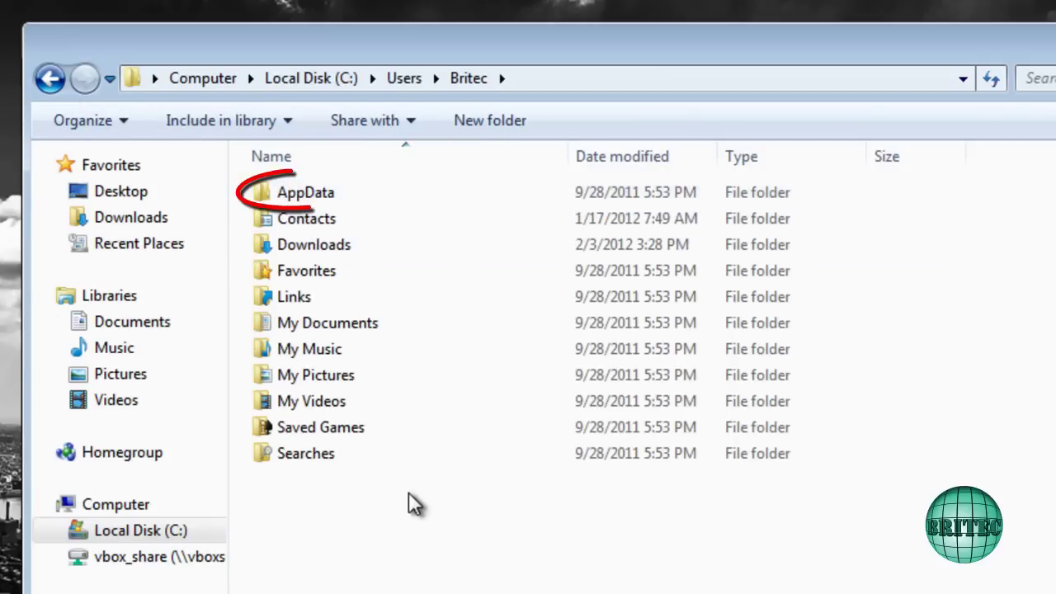
{"action": "double_click", "coordinate": [315, 197]}
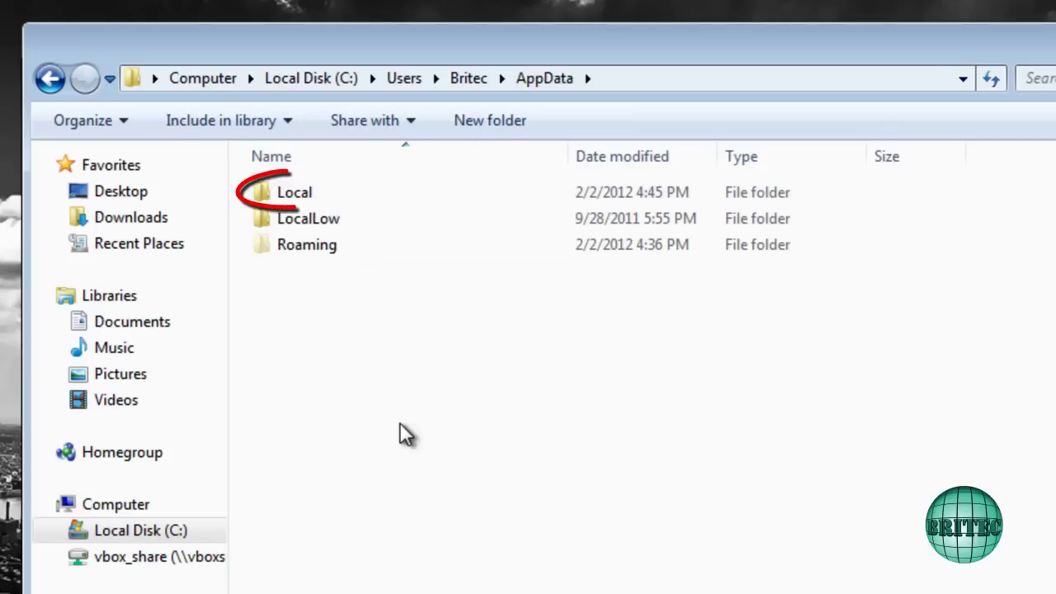
{"action": "double_click", "coordinate": [305, 191]}
{"action": "double_click", "coordinate": [296, 245]}
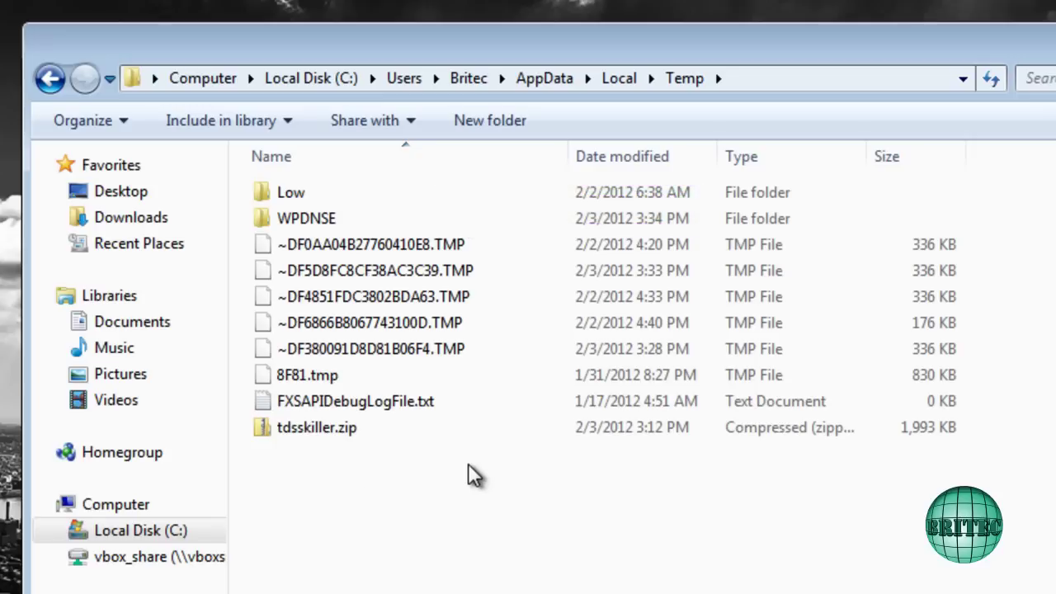
- Go back from the Temp folder to Computer and reopen Local Disk (C:)
{"action": "left_click", "coordinate": [51, 80]}
{"action": "left_click", "coordinate": [72, 81]}
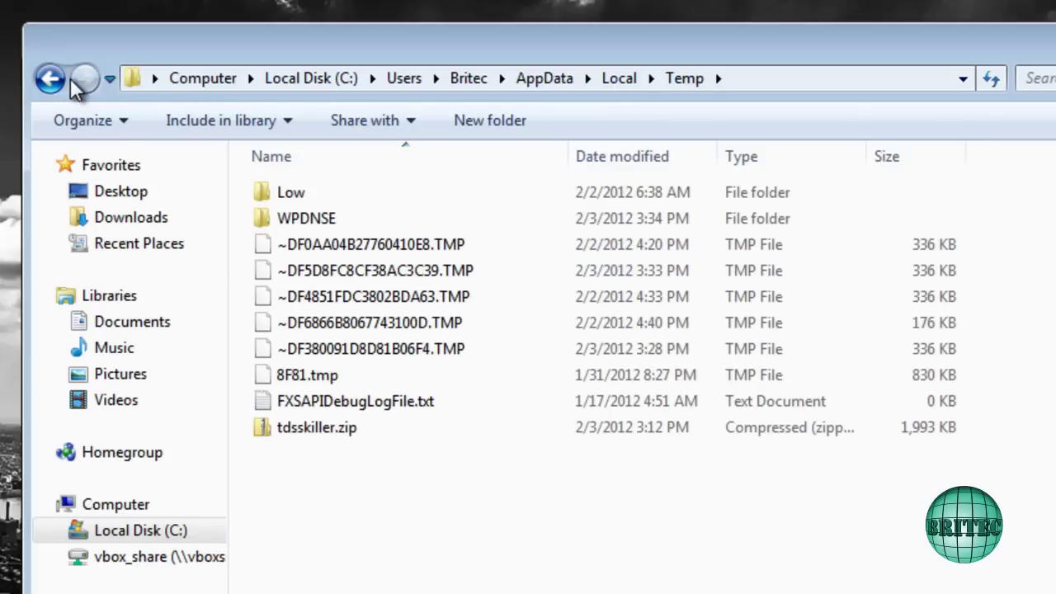
{"action": "left_click", "coordinate": [50, 79]}
{"action": "left_click", "coordinate": [49, 77]}
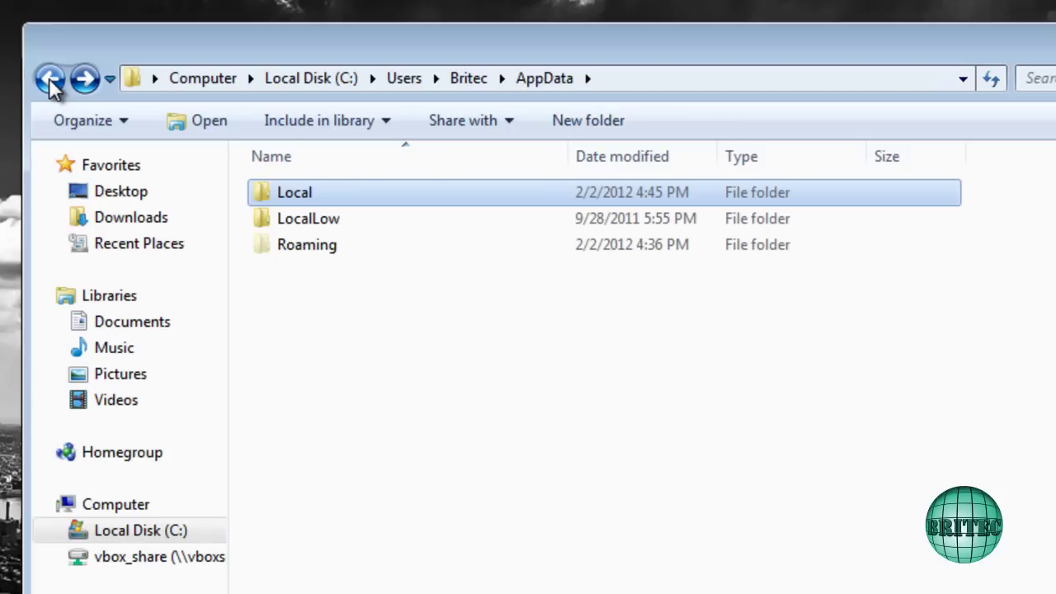
{"action": "left_click", "coordinate": [48, 78]}
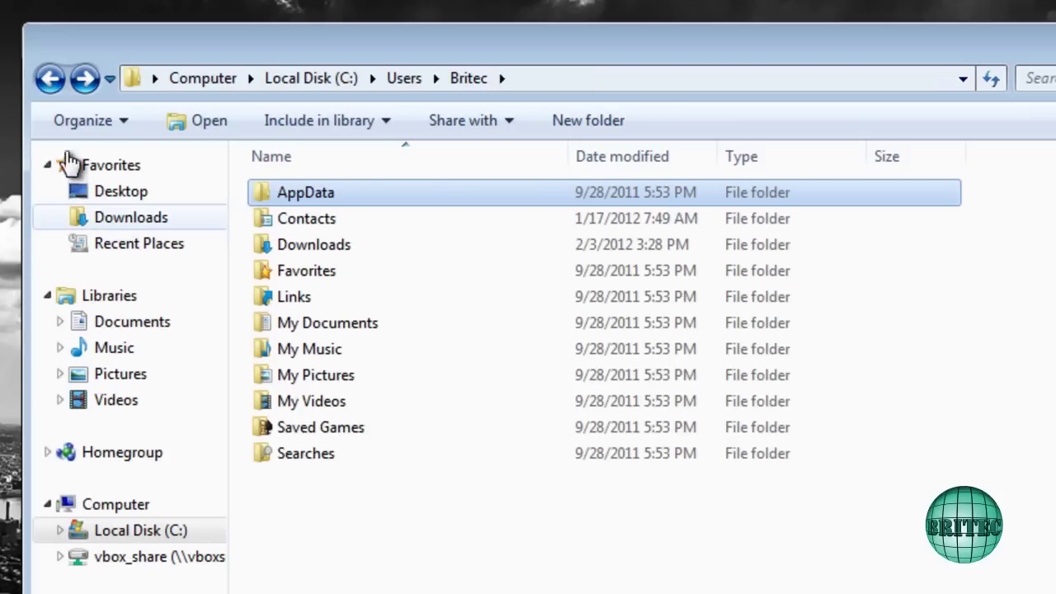
{"action": "left_click", "coordinate": [47, 84]}
{"action": "left_click", "coordinate": [54, 80]}
{"action": "left_click", "coordinate": [54, 80]}
{"action": "double_click", "coordinate": [320, 208]}
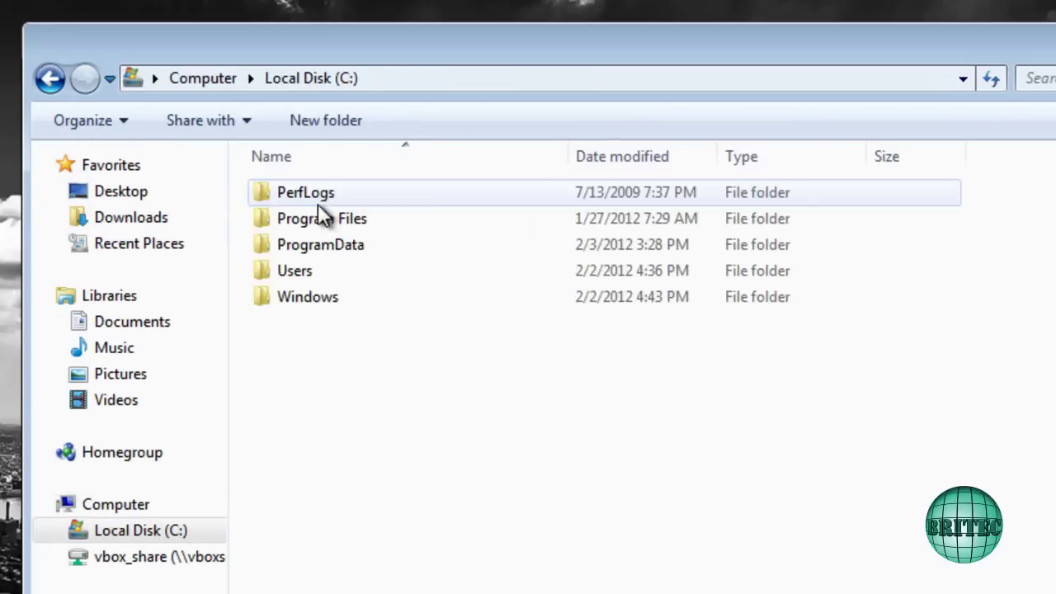
{"action": "mouse_move", "coordinate": [295, 253]}
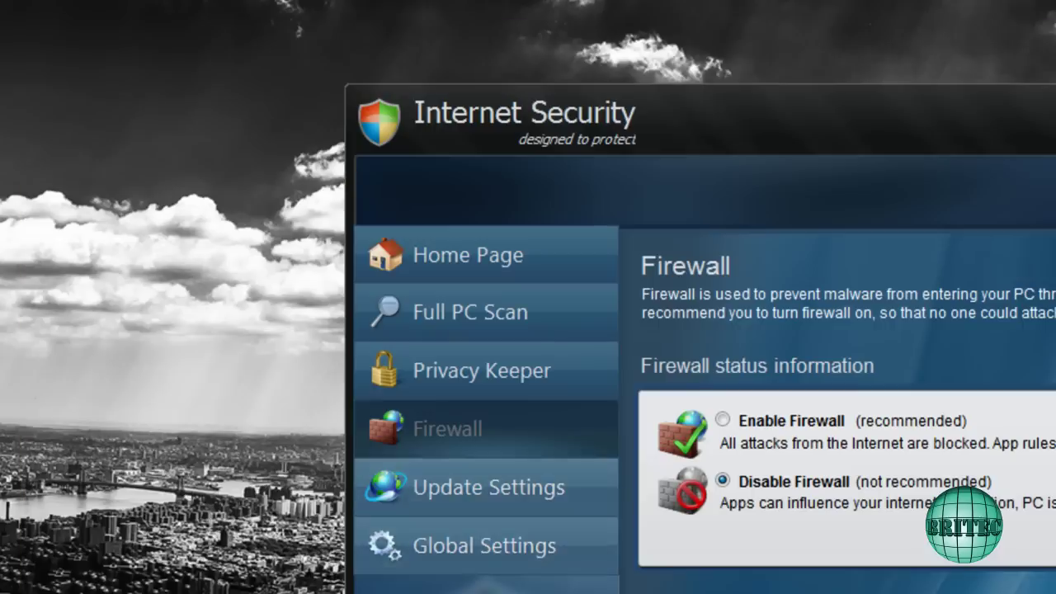
- Force the rogue isecurity.exe process to end by running the command taskkill.exe /f /IM isecurity.exe
{"action": "key", "text": "super"}
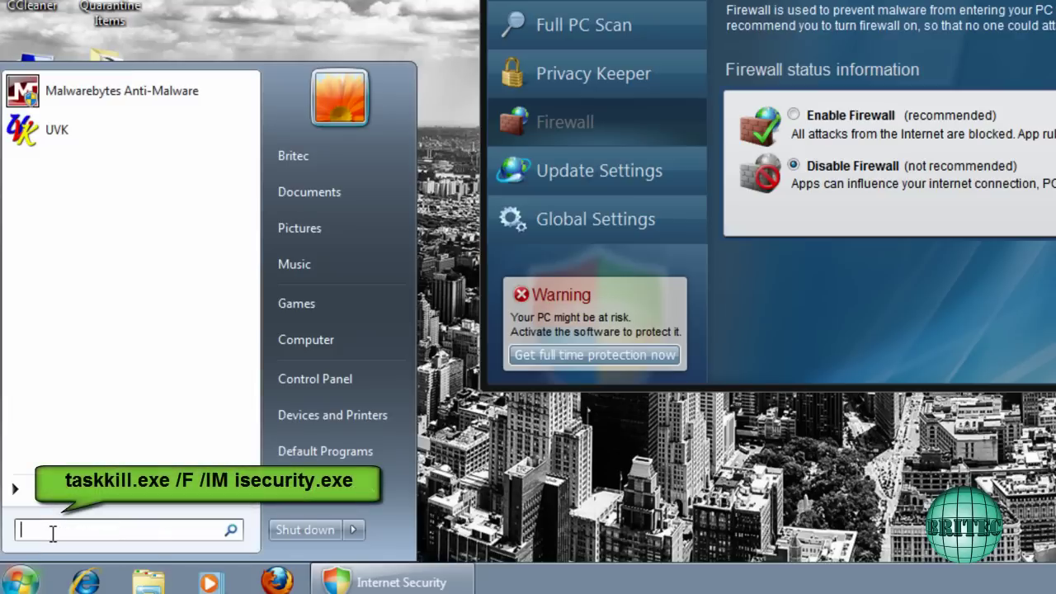
{"action": "type", "text": "taskkill.exe /f /IM isecurity"}
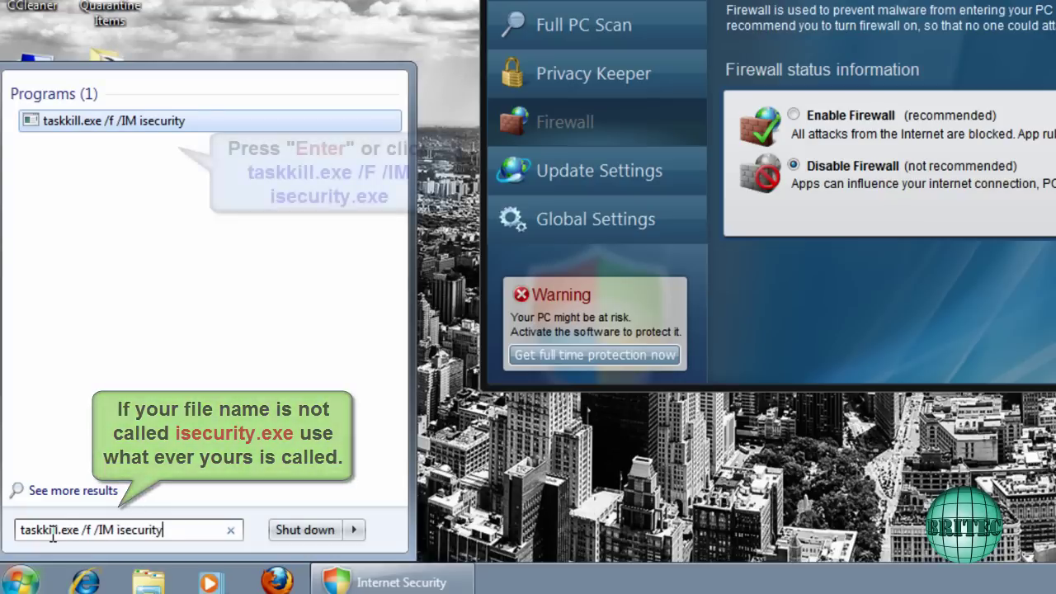
{"action": "type", "text": "."}
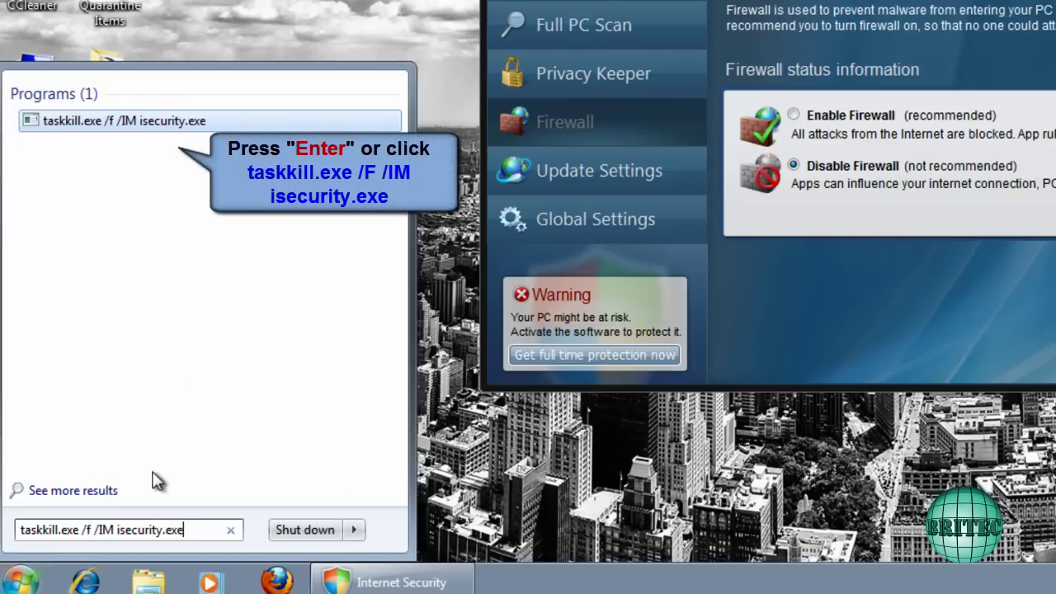
{"action": "left_click", "coordinate": [134, 123]}
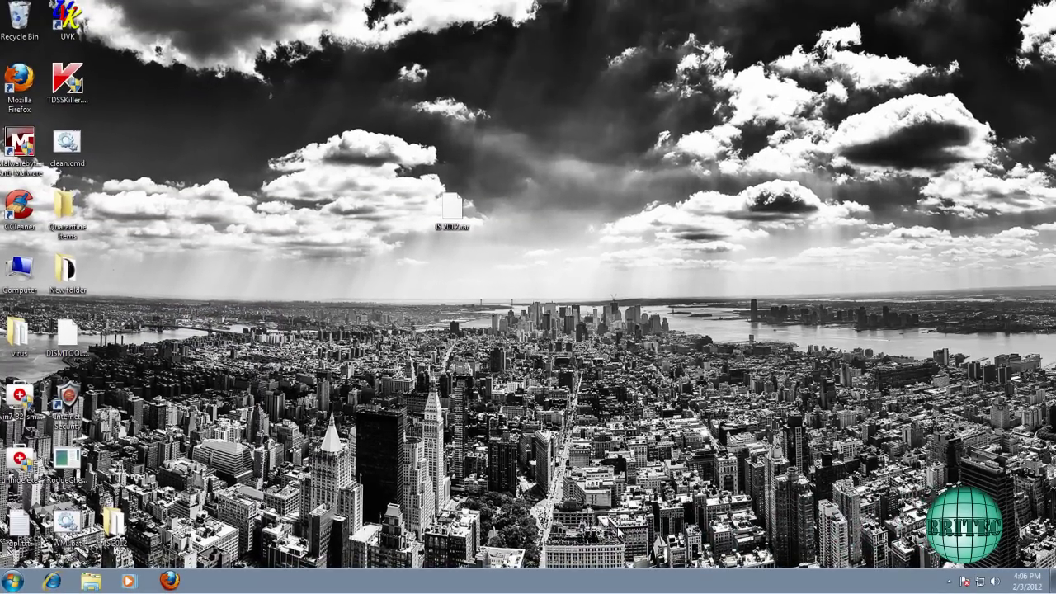
- Start Task Manager to check whether it opens without being blocked, and close it again
{"action": "right_click", "coordinate": [554, 584]}
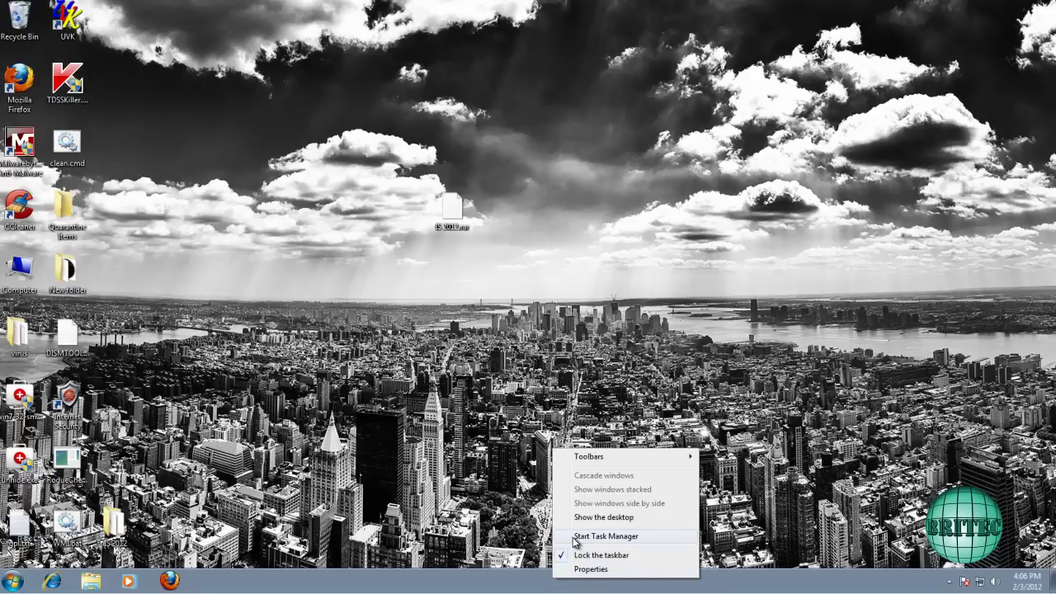
{"action": "left_click", "coordinate": [576, 537]}
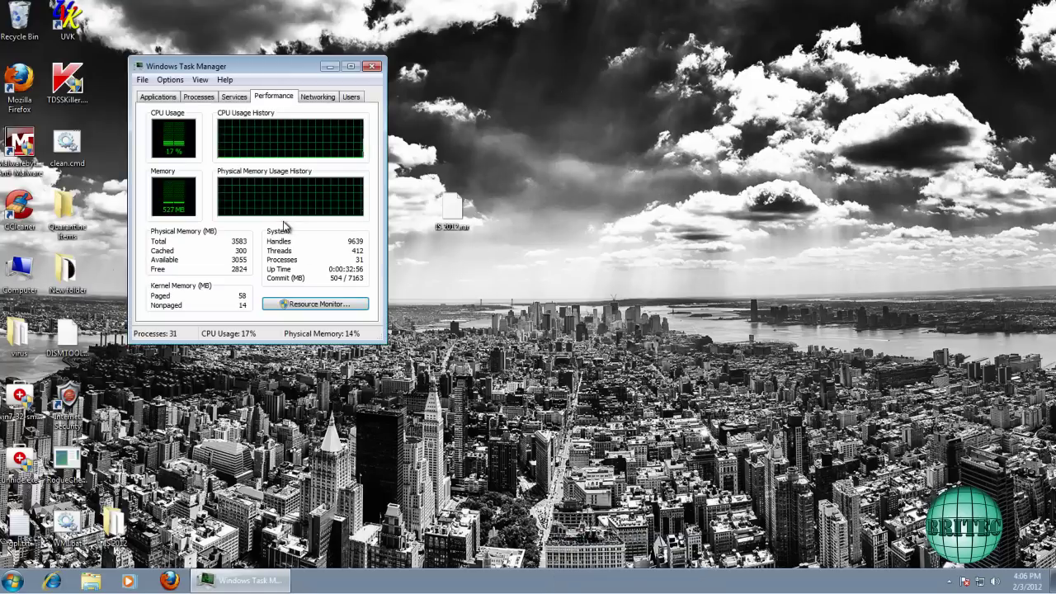
{"action": "left_click", "coordinate": [373, 66]}
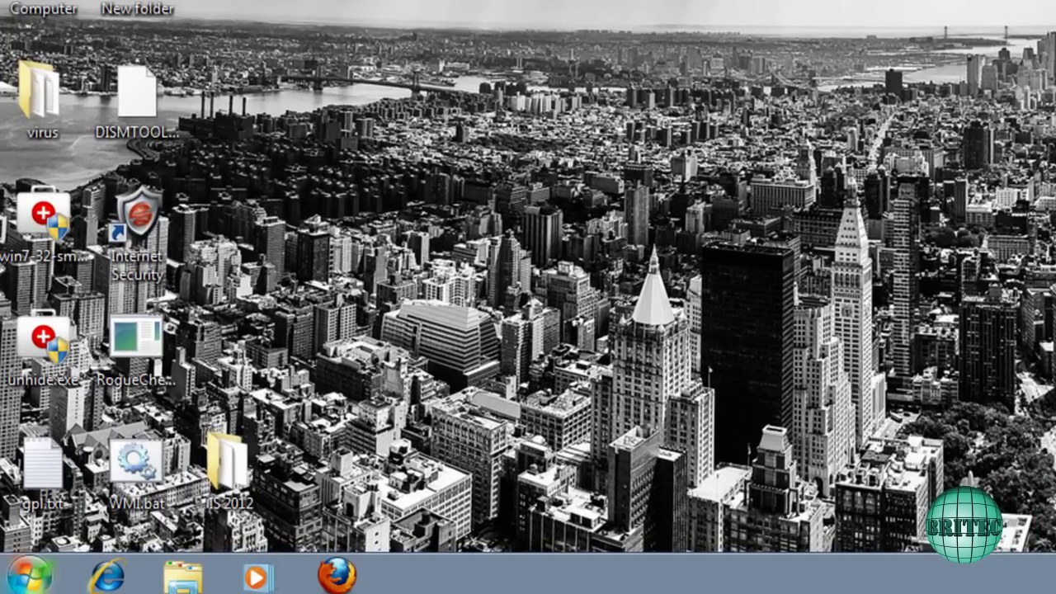
- Delete isecurity.exe from the ProgramData folder on Local Disk (C:), allowing the file operation administrator rights
{"action": "left_click", "coordinate": [37, 574]}
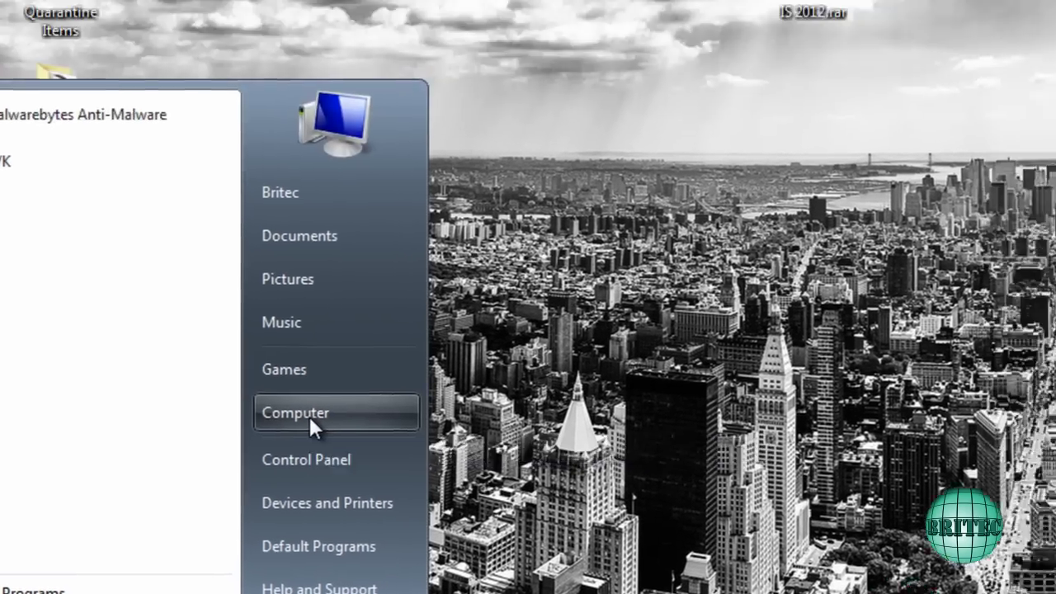
{"action": "left_click", "coordinate": [385, 289]}
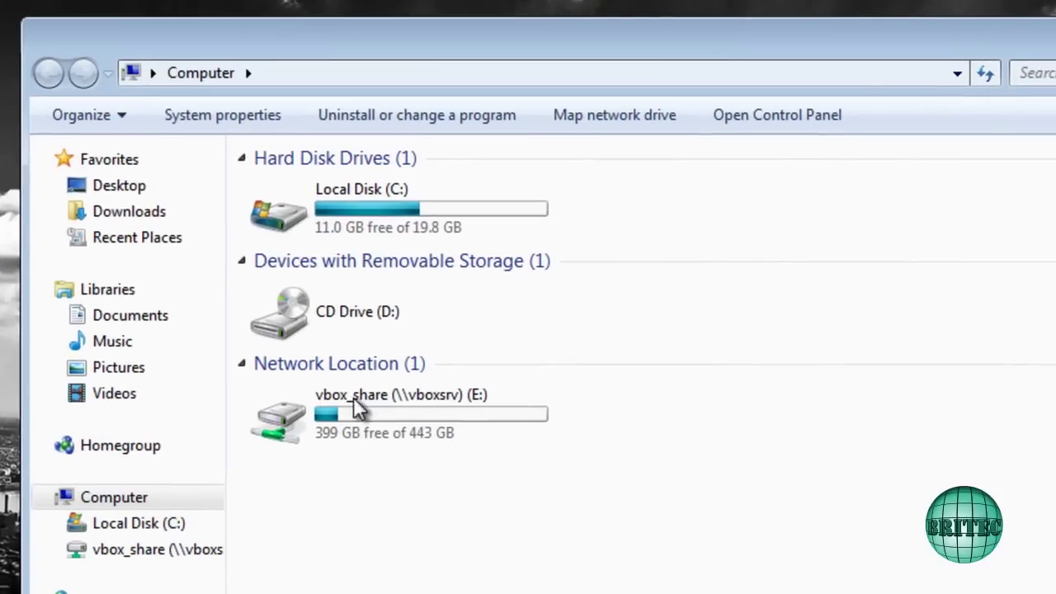
{"action": "double_click", "coordinate": [349, 212]}
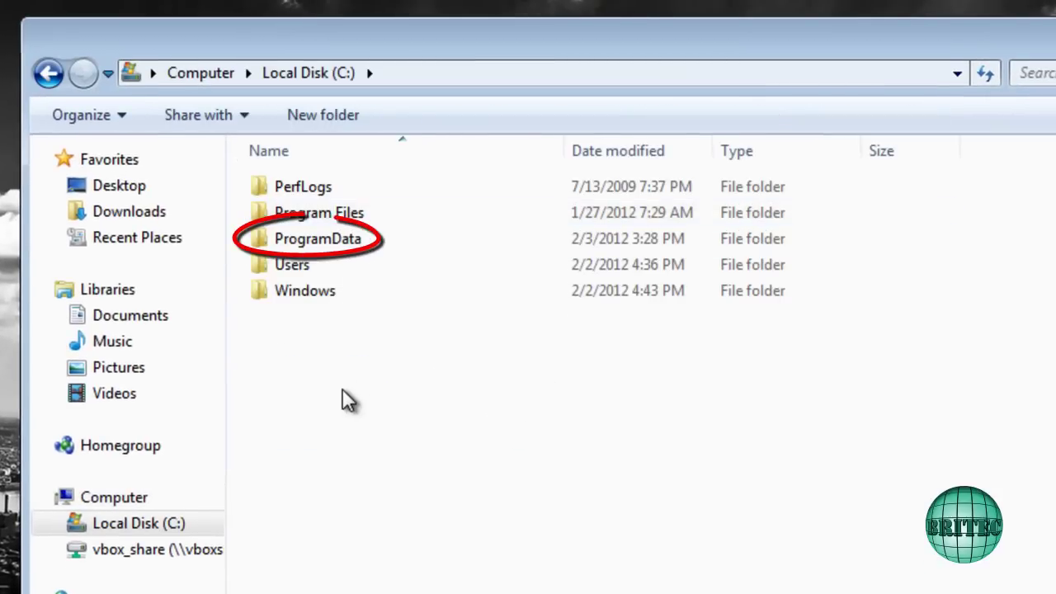
{"action": "double_click", "coordinate": [311, 242]}
{"action": "right_click", "coordinate": [306, 244]}
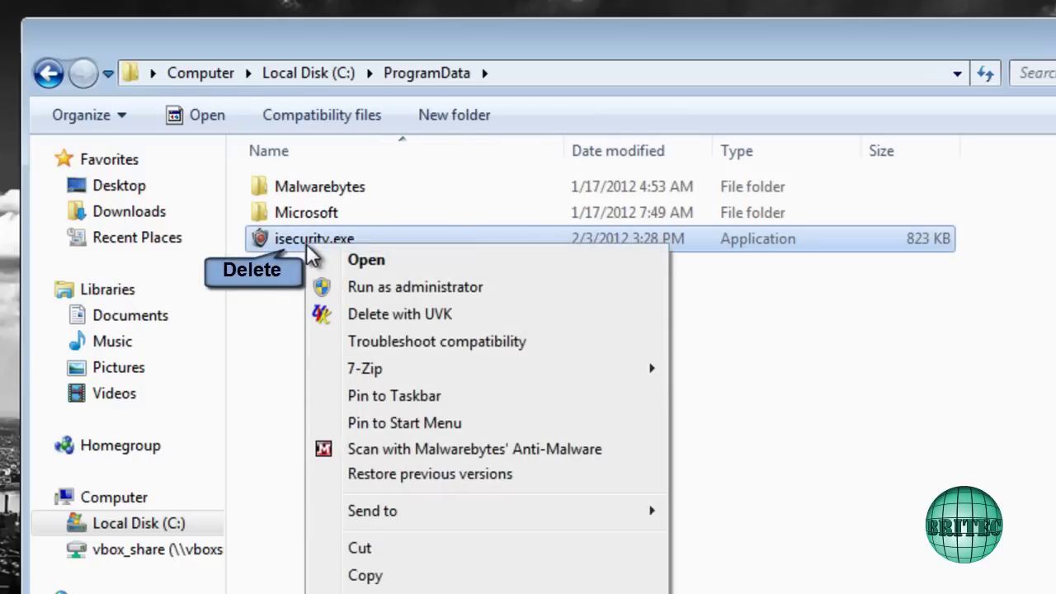
{"action": "left_click", "coordinate": [474, 575]}
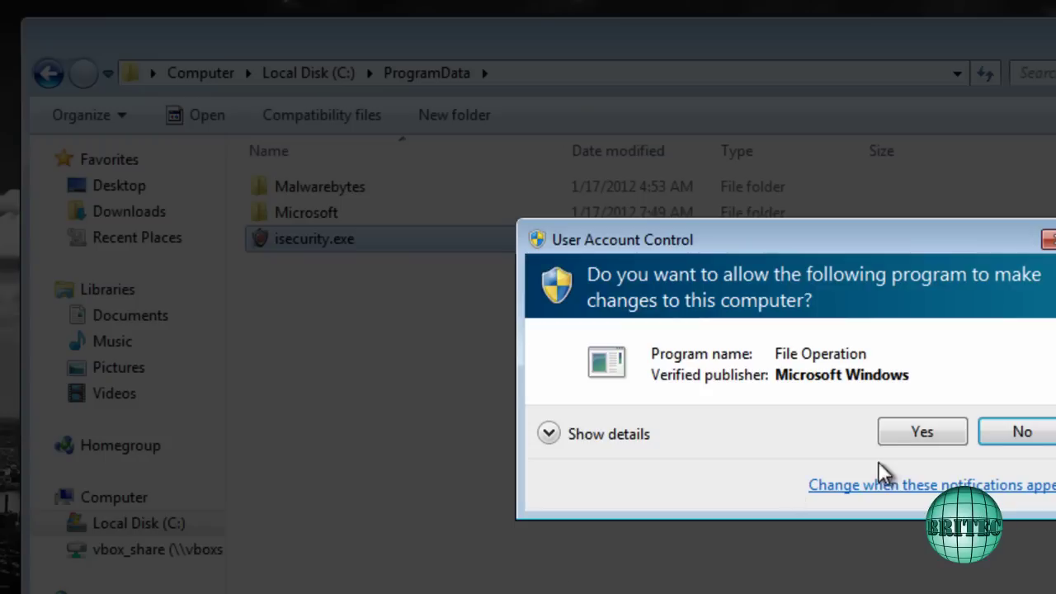
{"action": "left_click", "coordinate": [909, 437]}
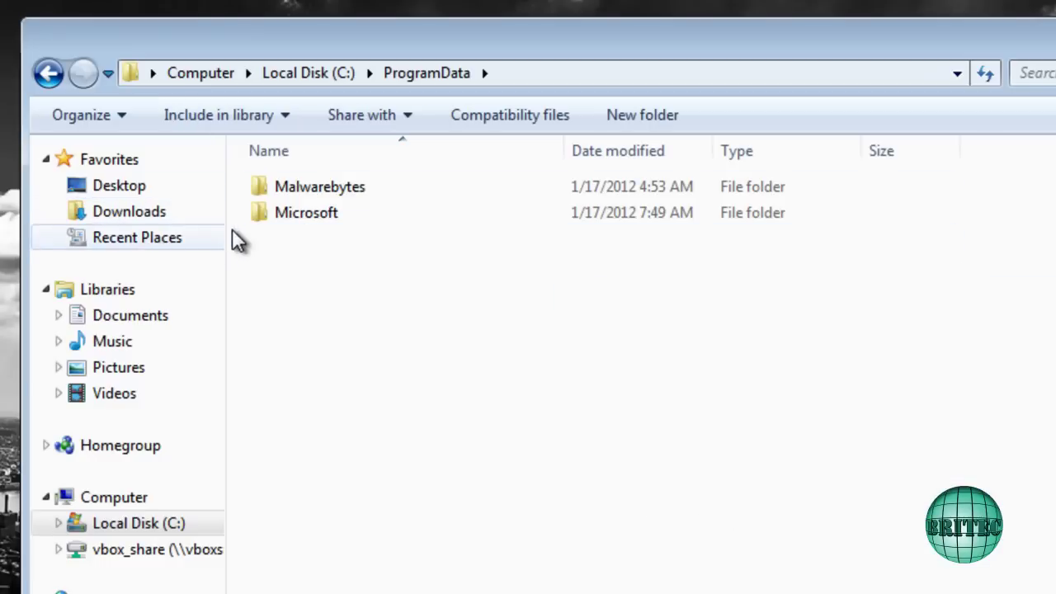
- Delete all contents of the Temp folder under the user profile's AppData\Local, skipping the file that is in use
{"action": "left_click", "coordinate": [57, 74]}
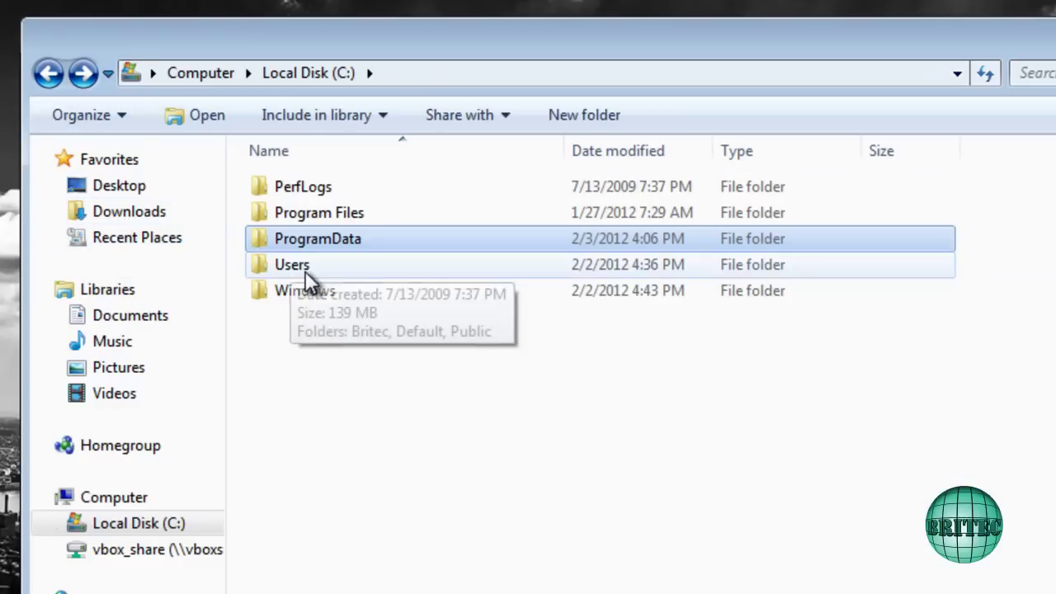
{"action": "double_click", "coordinate": [298, 266]}
{"action": "double_click", "coordinate": [287, 185]}
{"action": "double_click", "coordinate": [308, 191]}
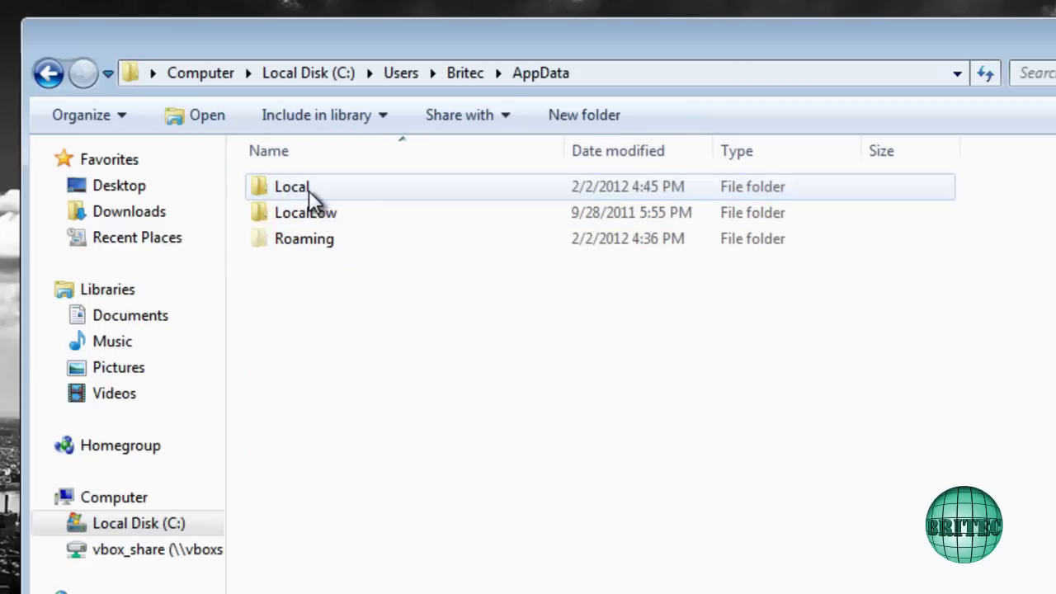
{"action": "double_click", "coordinate": [305, 189]}
{"action": "double_click", "coordinate": [301, 238]}
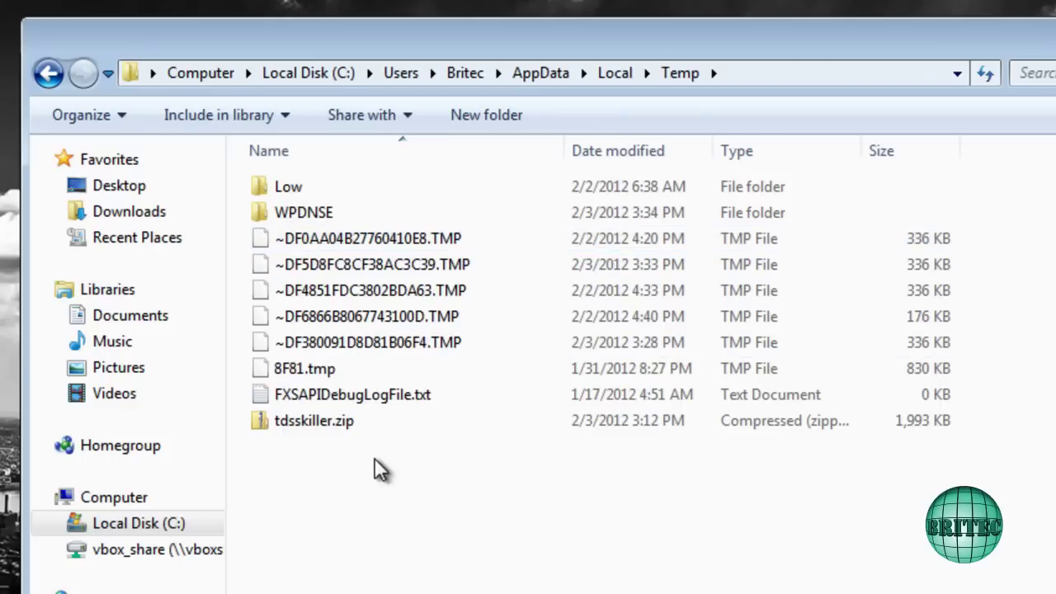
{"action": "left_click_drag", "start_coordinate": [445, 464], "coordinate": [235, 164]}
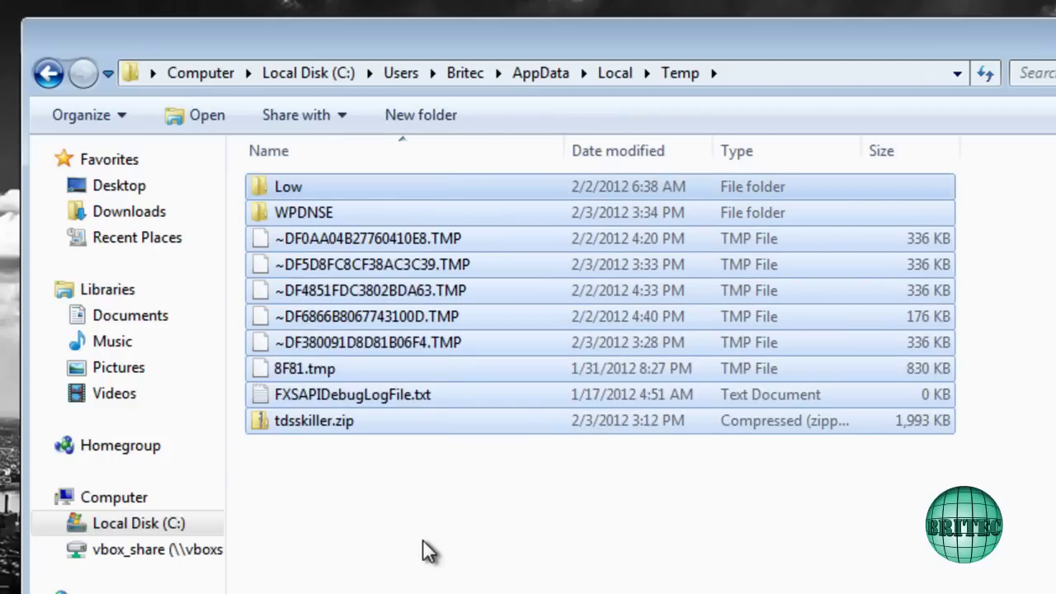
{"action": "key", "text": "Delete"}
{"action": "left_click", "coordinate": [874, 427]}
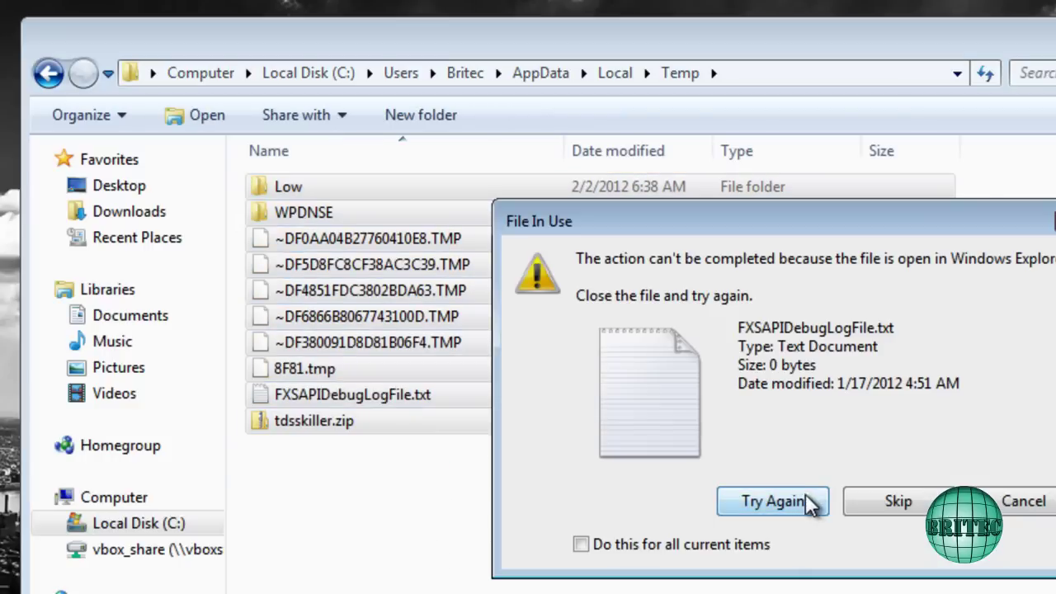
{"action": "left_click", "coordinate": [857, 507]}
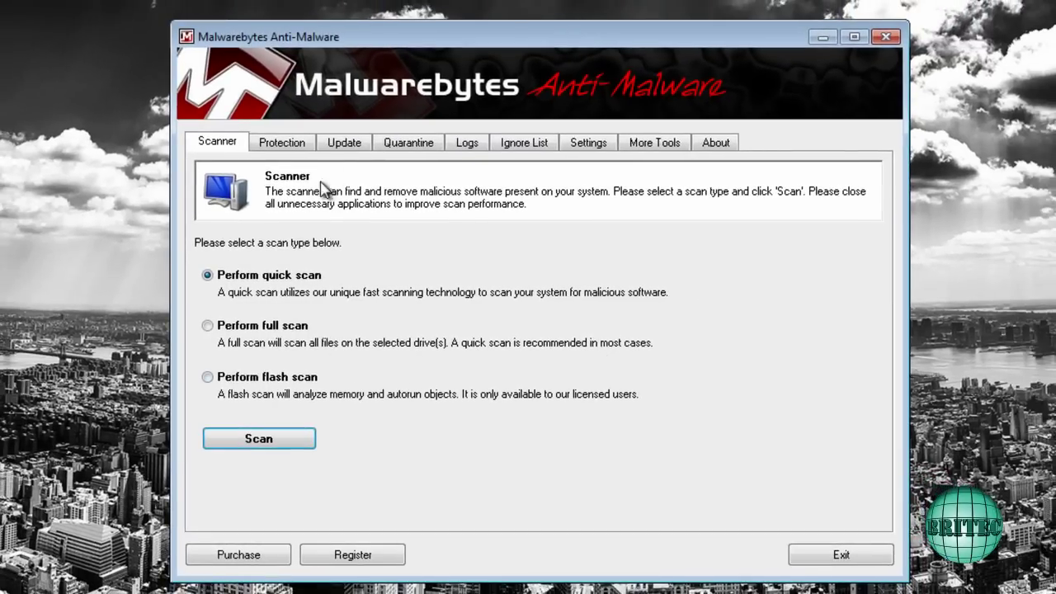
- Update the Malwarebytes Anti-Malware database and start a quick scan
{"action": "left_click", "coordinate": [342, 149]}
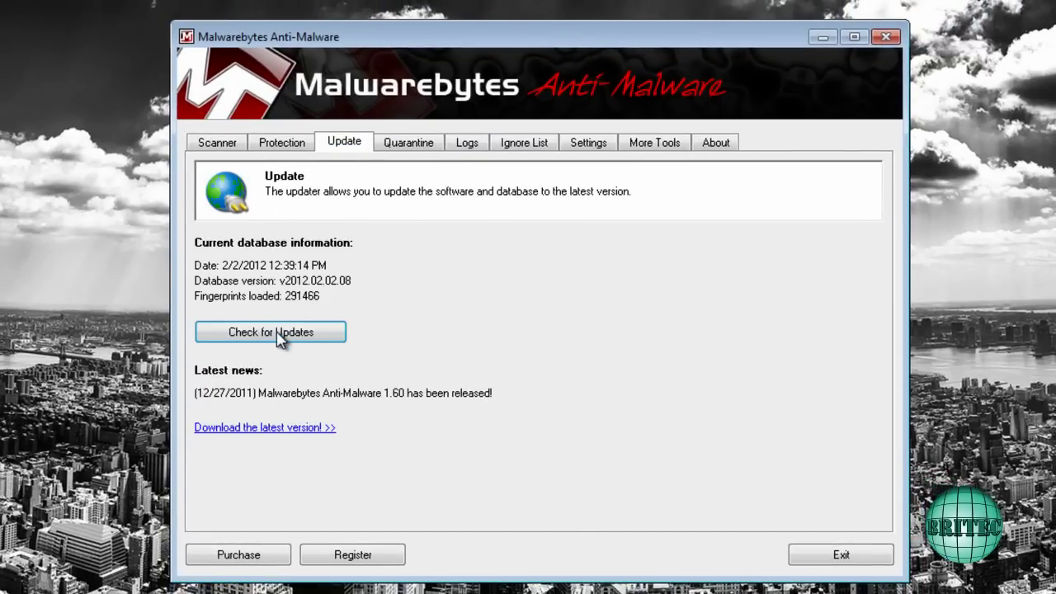
{"action": "left_click", "coordinate": [278, 334]}
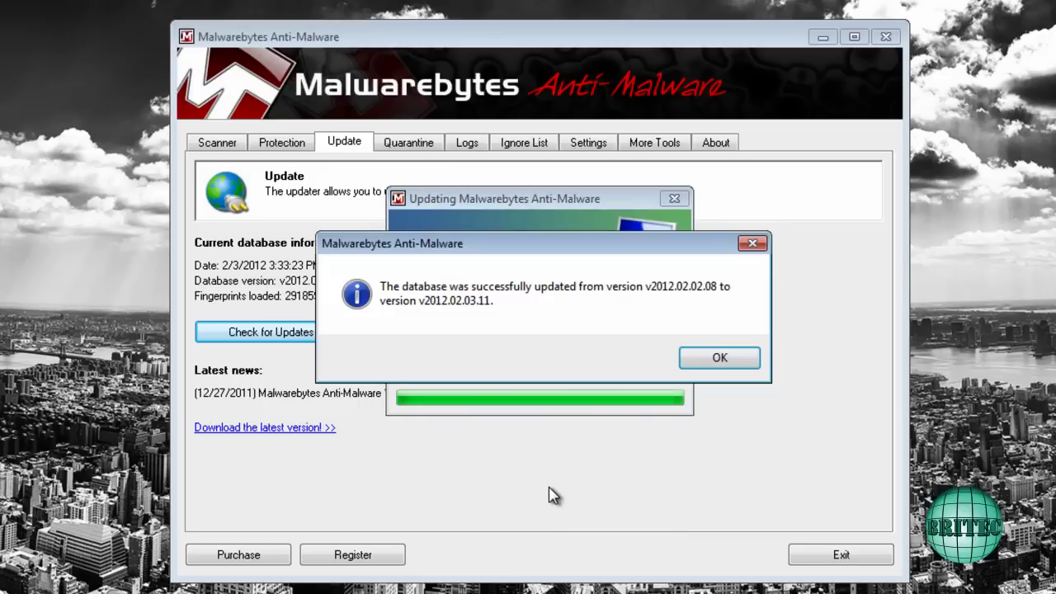
{"action": "left_click", "coordinate": [719, 357]}
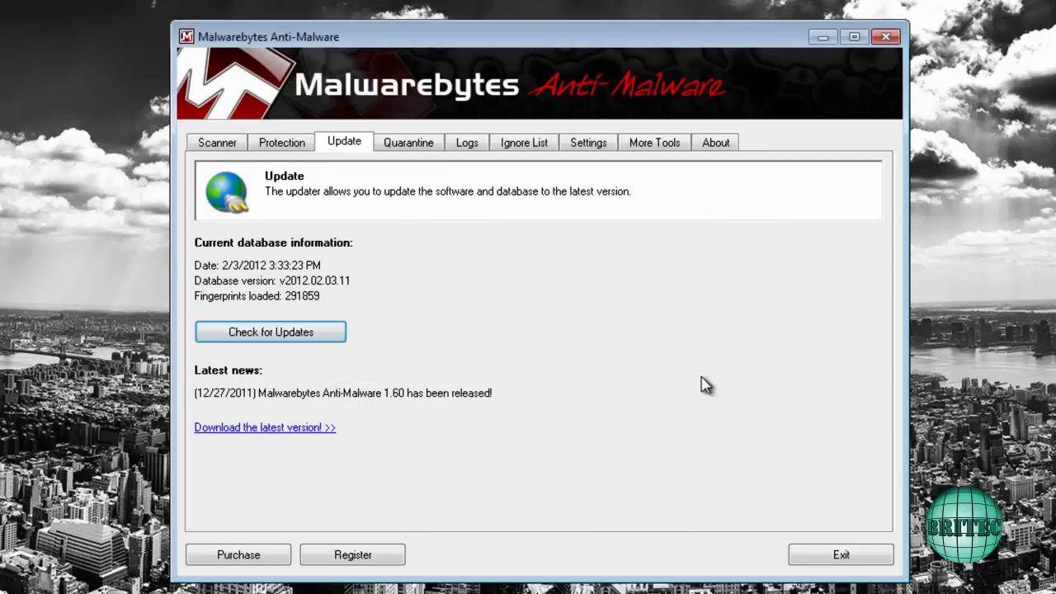
{"action": "left_click", "coordinate": [216, 144]}
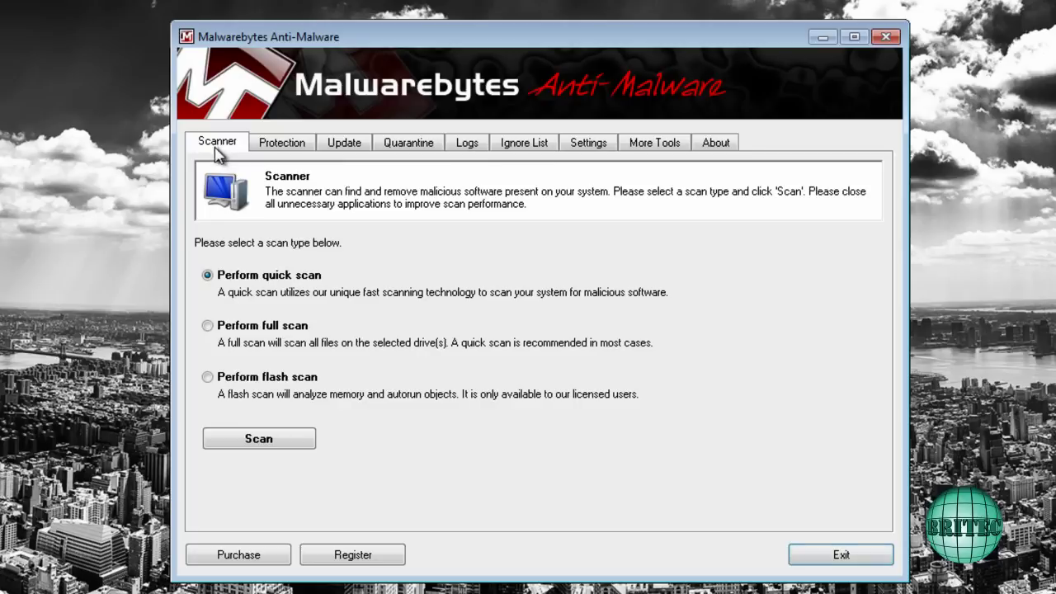
{"action": "left_click", "coordinate": [273, 441]}
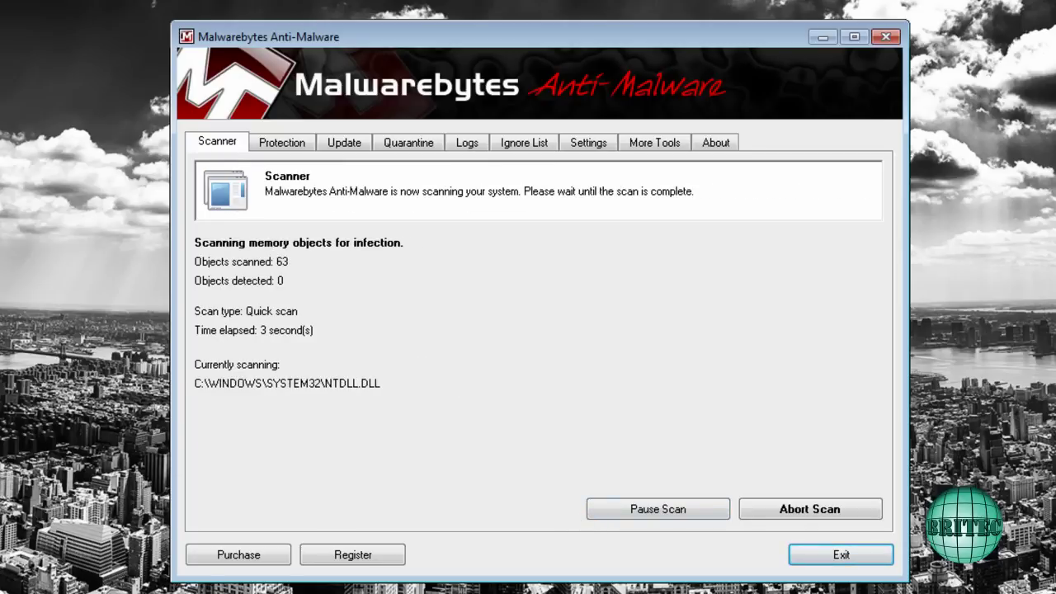
- Move the rogue Internet Security shortcut to the Recycle Bin
{"action": "key", "text": "super"}
{"action": "key", "text": "Delete"}
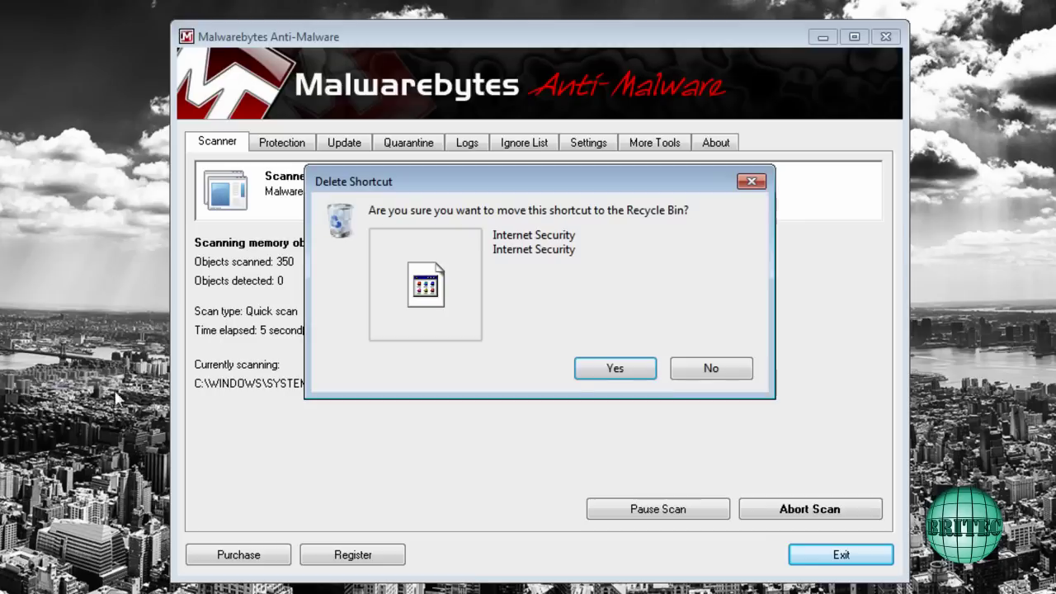
{"action": "left_click", "coordinate": [613, 372]}
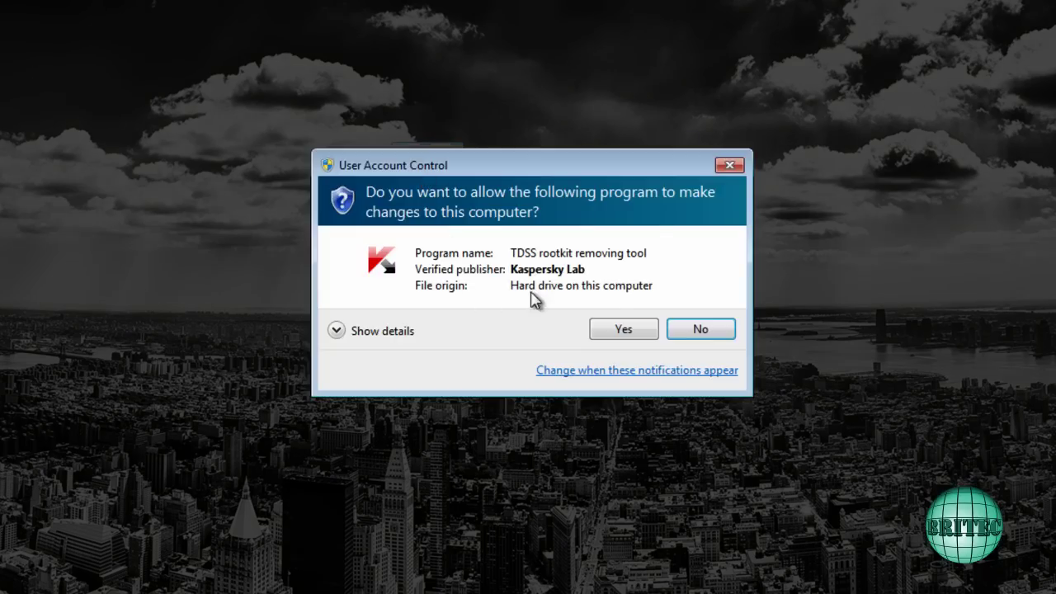
- Allow Kaspersky TDSSKiller to make changes to the computer and start its rootkit scan
{"action": "left_click", "coordinate": [622, 330]}
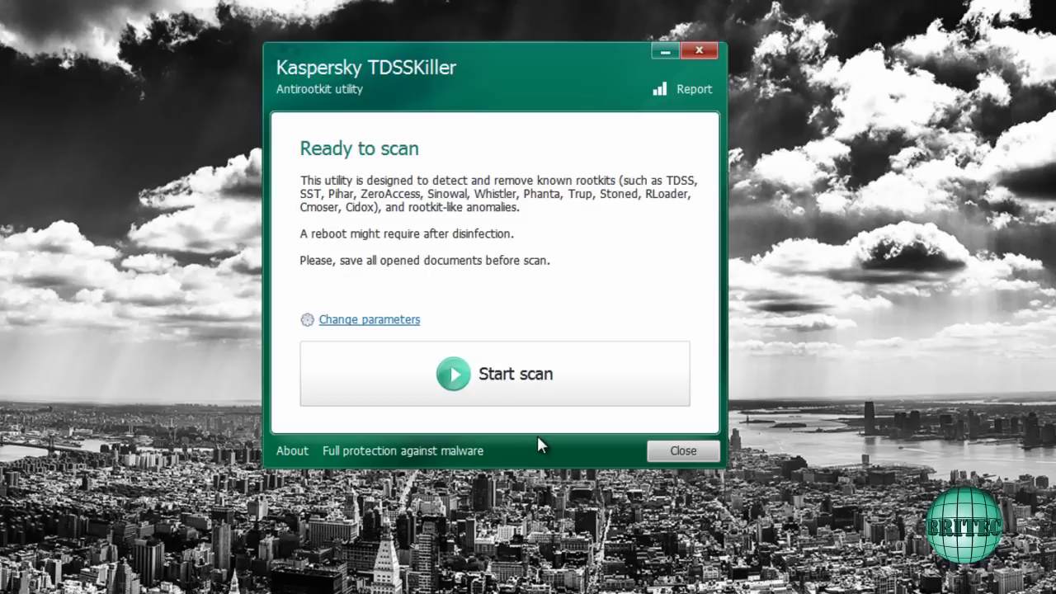
{"action": "left_click", "coordinate": [478, 393]}
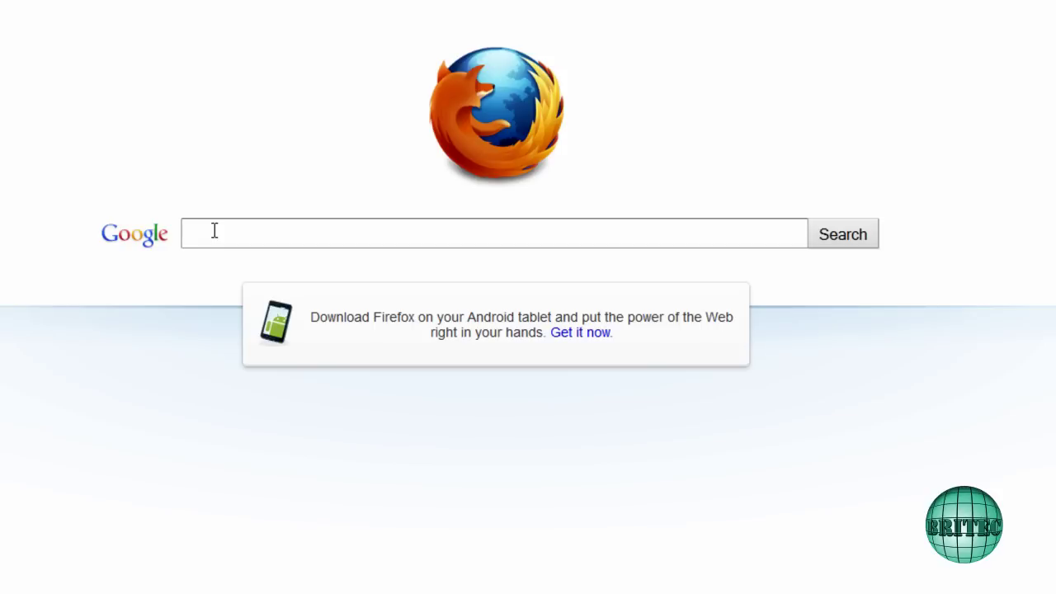
- Search Google in Firefox for "eset online scan" and open ESET's free online virus scan page
{"action": "type", "text": "set online scan"}
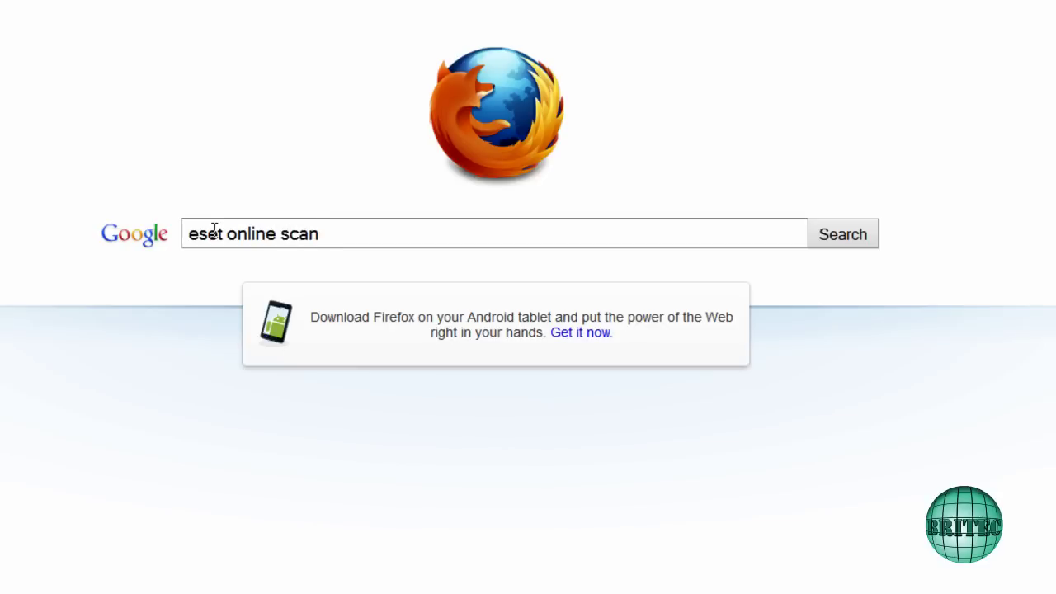
{"action": "key", "text": "Return"}
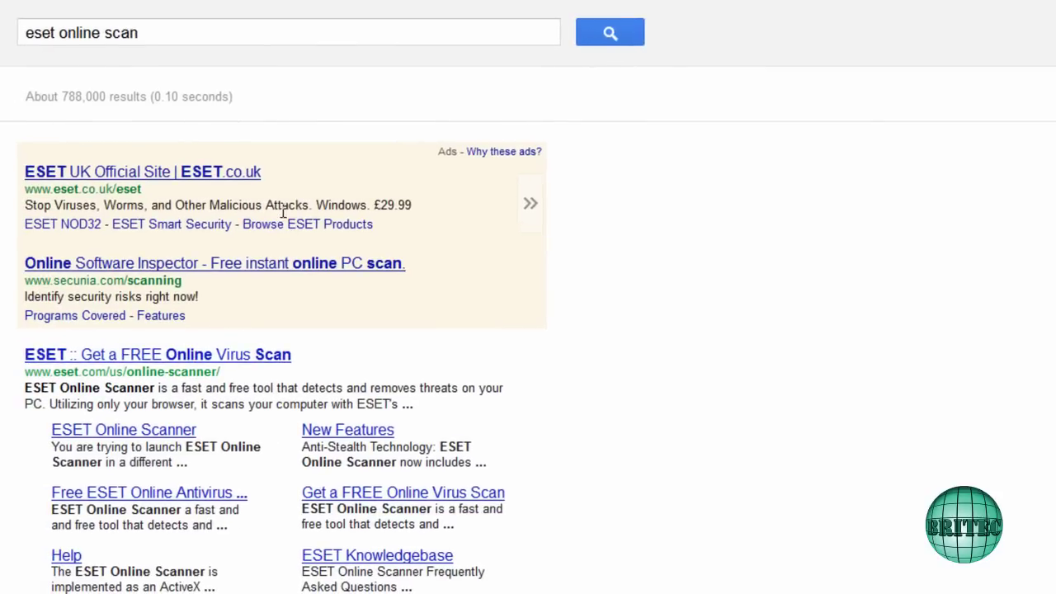
{"action": "left_click", "coordinate": [198, 356]}
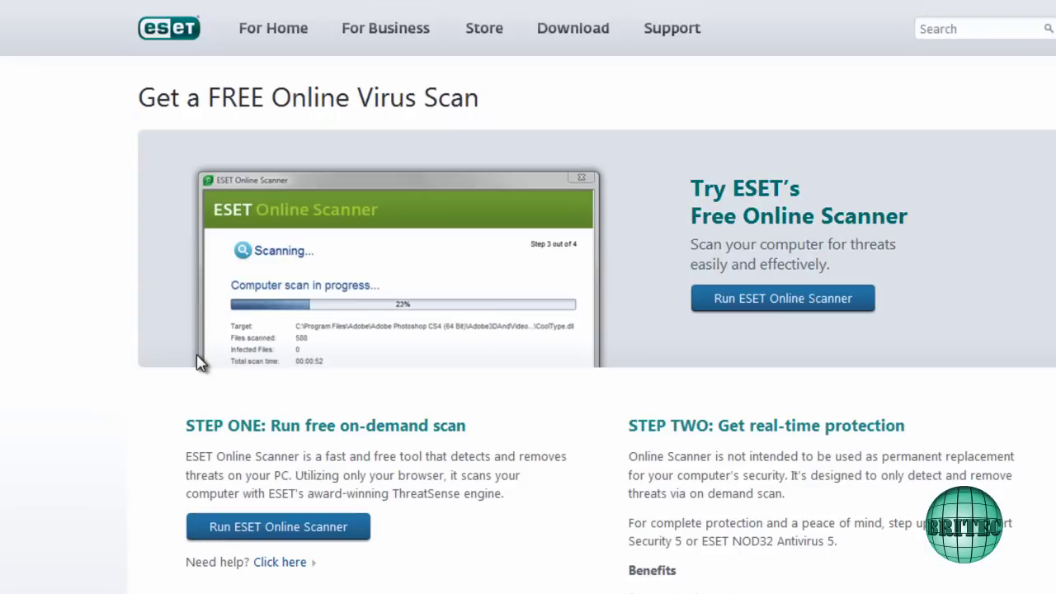
- Launch ESET Online Scanner from the page, save esetsmartinstaller_enu.exe and run the downloaded installer
{"action": "left_click", "coordinate": [771, 309]}
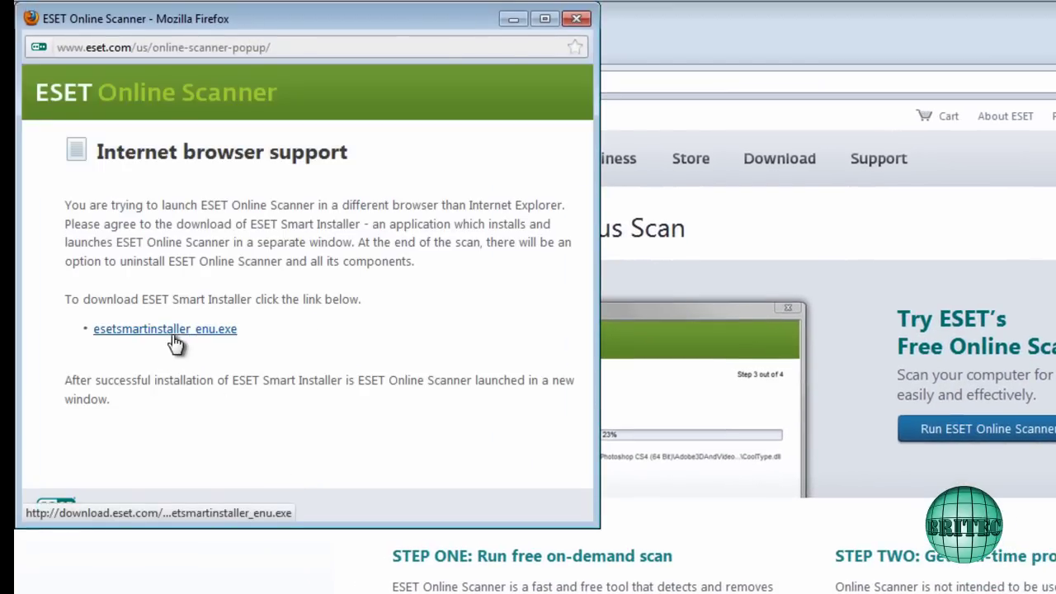
{"action": "left_click", "coordinate": [171, 332]}
{"action": "left_click", "coordinate": [536, 367]}
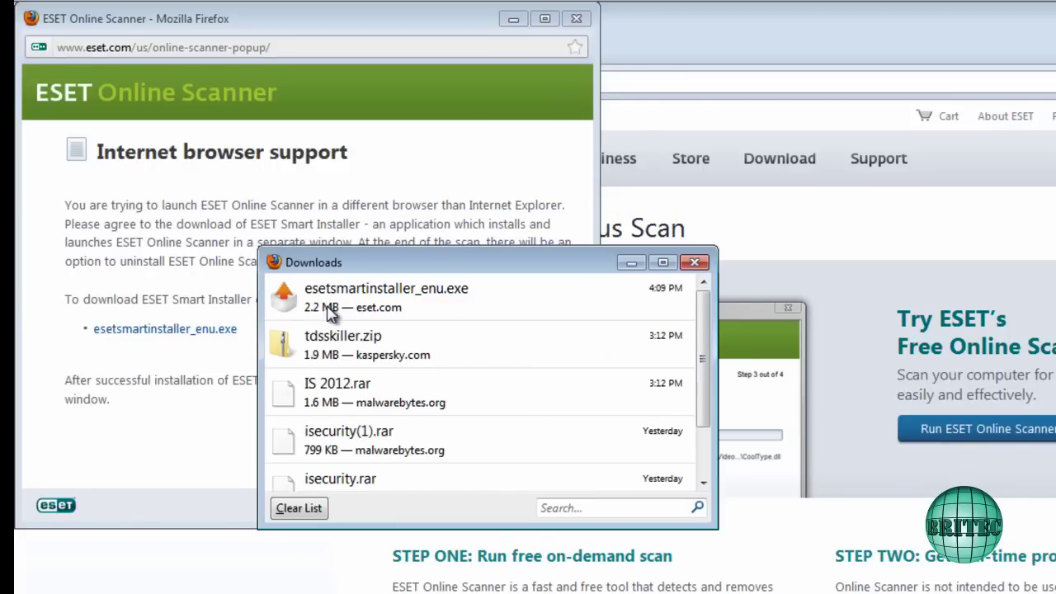
{"action": "double_click", "coordinate": [331, 293]}
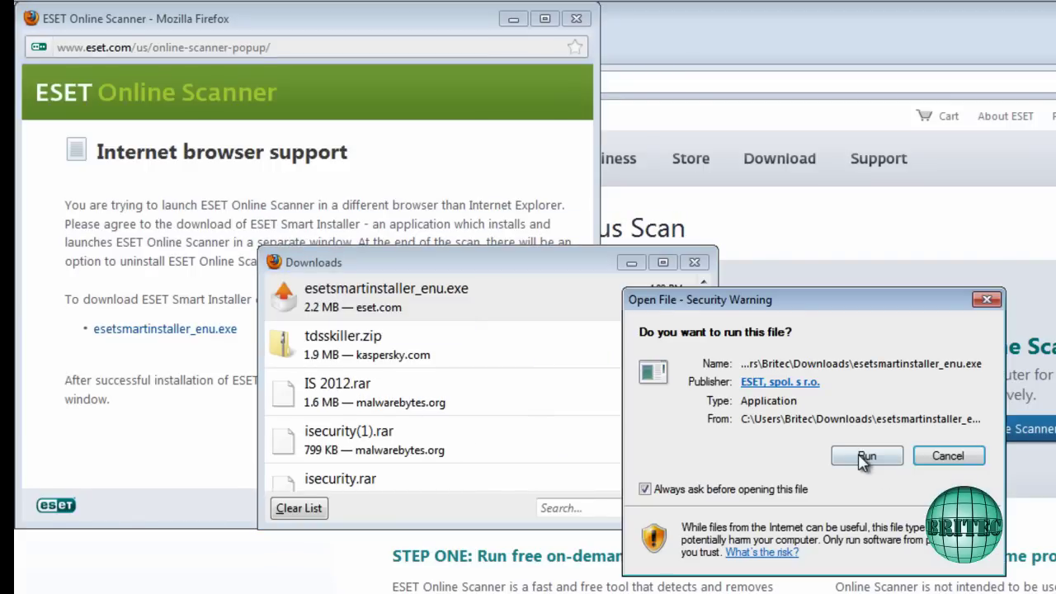
{"action": "left_click", "coordinate": [865, 456]}
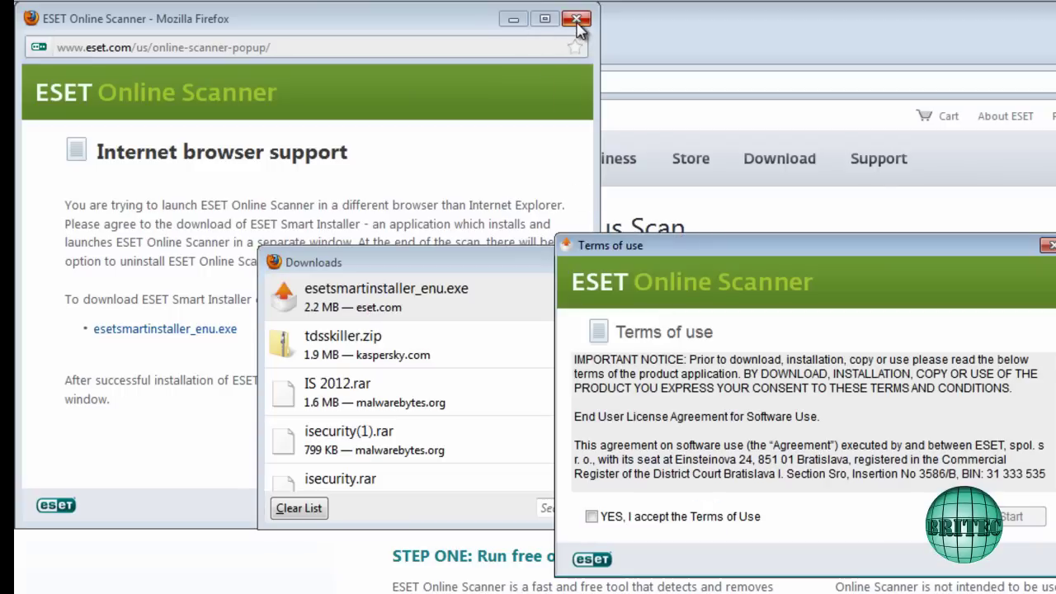
- Close the ESET browser pop-up, accept the ESET Online Scanner terms of use and allow ESET Smart Installer to make changes to the computer
{"action": "left_click", "coordinate": [575, 19]}
{"action": "left_click", "coordinate": [457, 274]}
{"action": "left_click", "coordinate": [644, 239]}
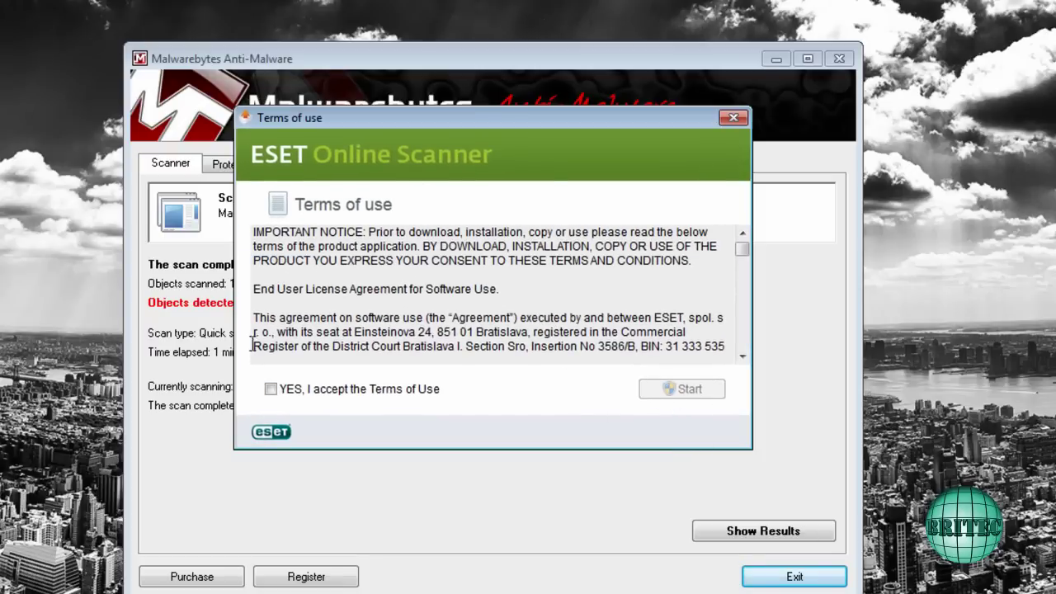
{"action": "left_click", "coordinate": [272, 390]}
{"action": "left_click", "coordinate": [691, 391]}
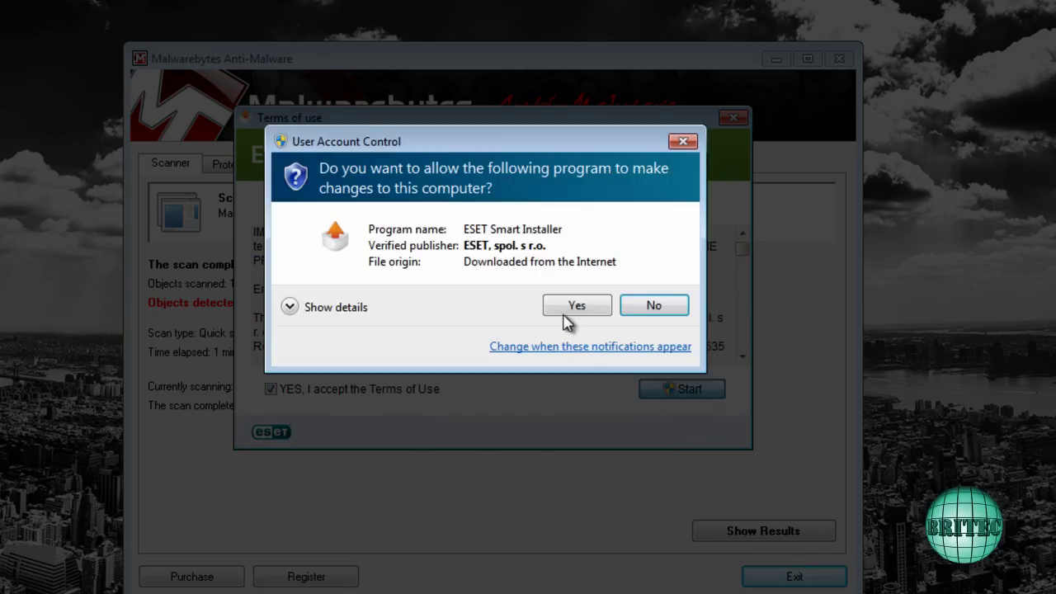
{"action": "left_click", "coordinate": [569, 306]}
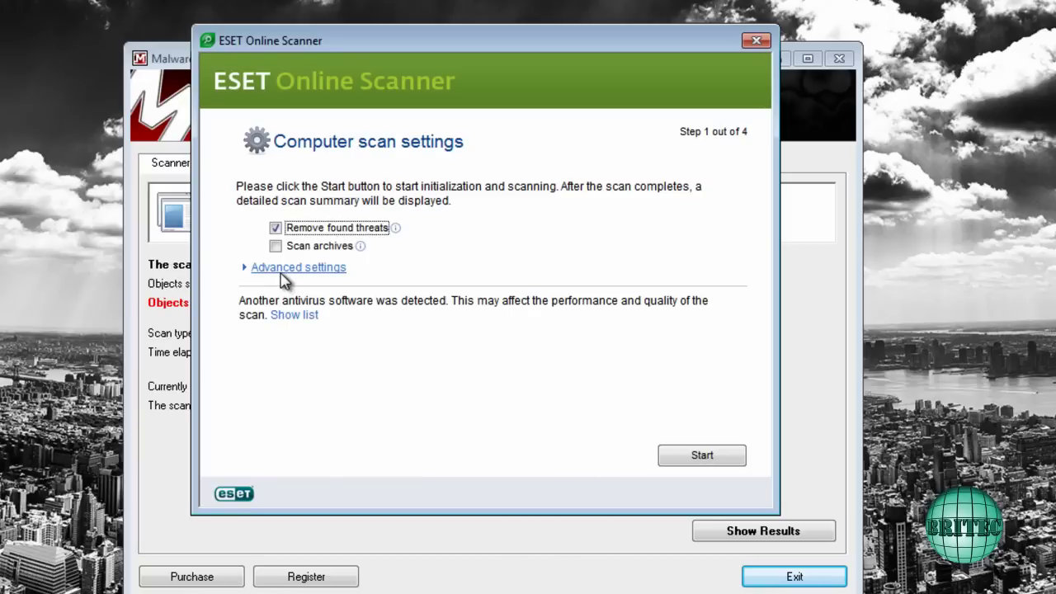
- Enable scanning of archives and potentially unsafe applications in the ESET scan settings, and start the scan
{"action": "left_click", "coordinate": [279, 247]}
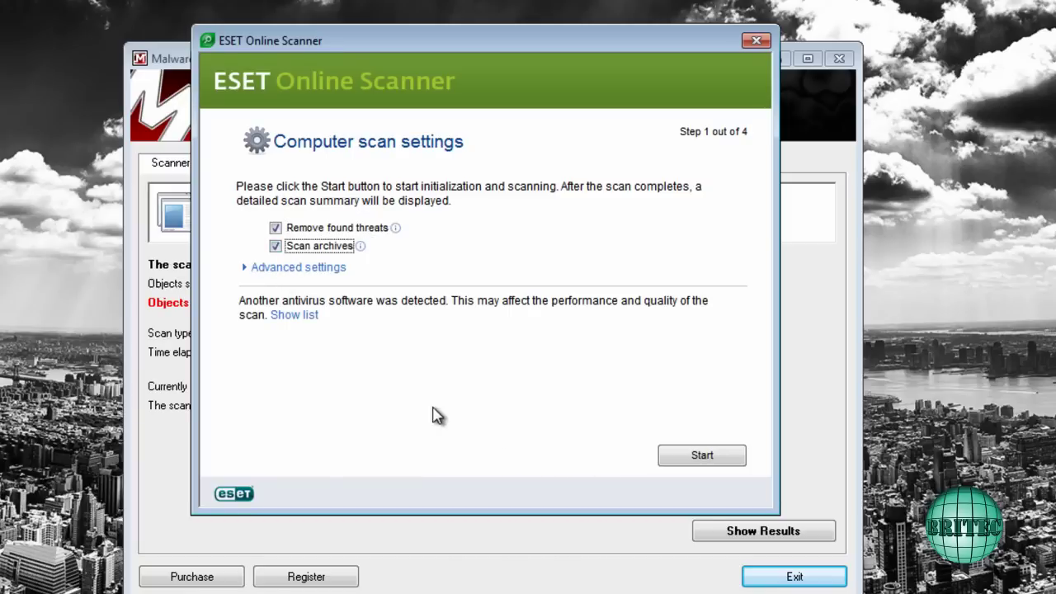
{"action": "left_click", "coordinate": [266, 269]}
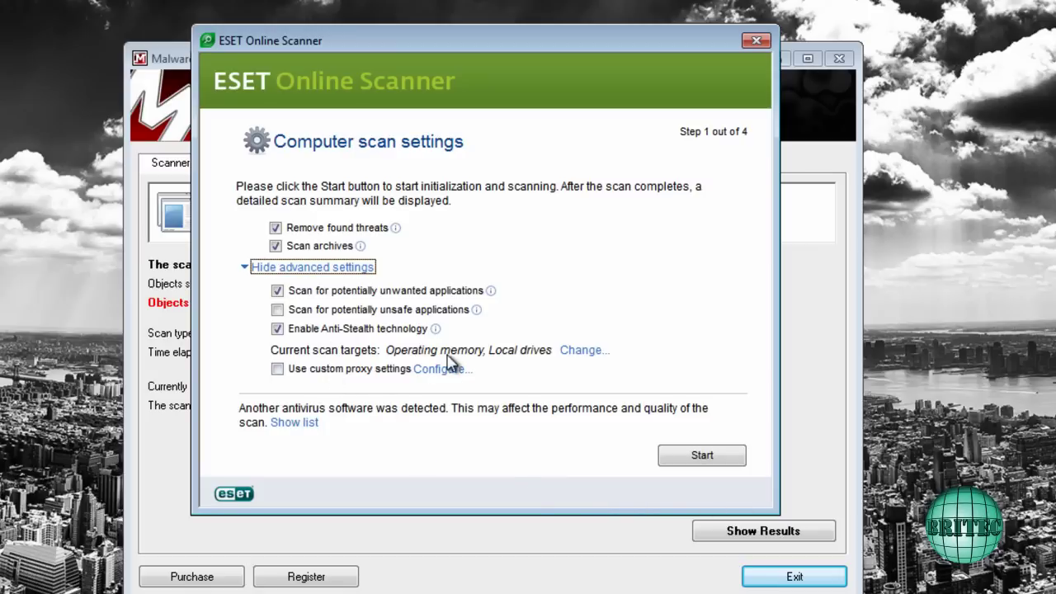
{"action": "left_click", "coordinate": [288, 311]}
{"action": "left_click", "coordinate": [702, 455]}
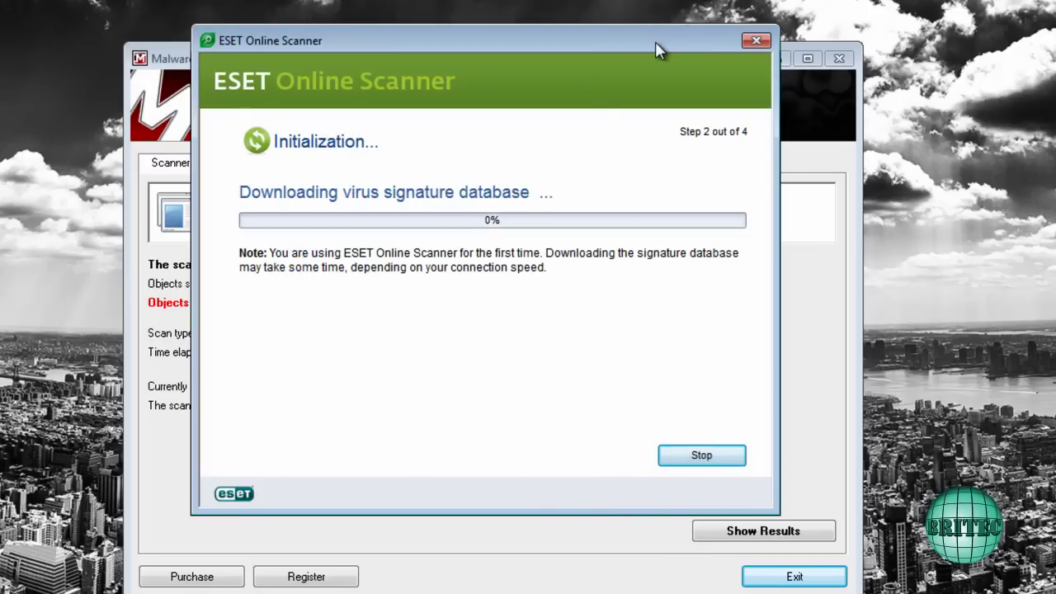
- Move the ESET scanner aside, show the Malwarebytes scan results with a wider Vendor column, and remove the selected Trojan.FakeAlert items
{"action": "left_click_drag", "start_coordinate": [655, 42], "coordinate": [598, 593]}
{"action": "left_click", "coordinate": [678, 383]}
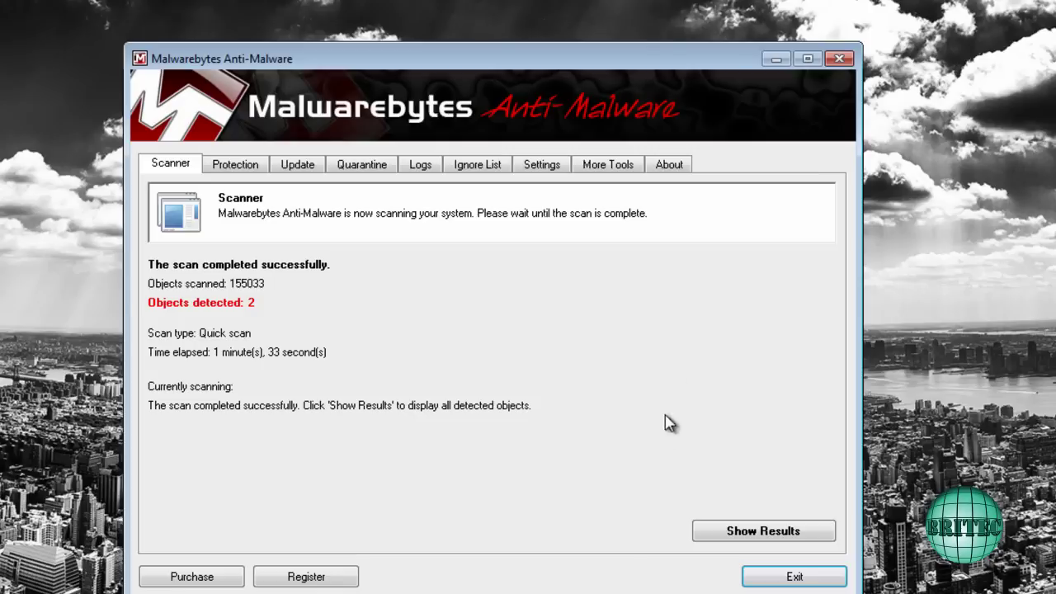
{"action": "left_click", "coordinate": [747, 534]}
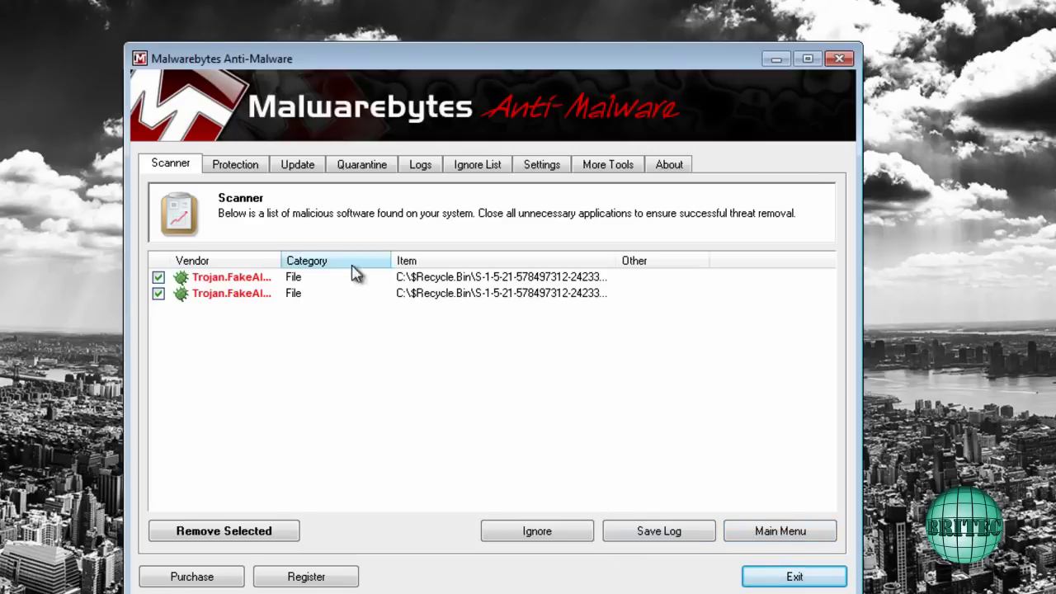
{"action": "left_click_drag", "start_coordinate": [281, 260], "coordinate": [348, 262]}
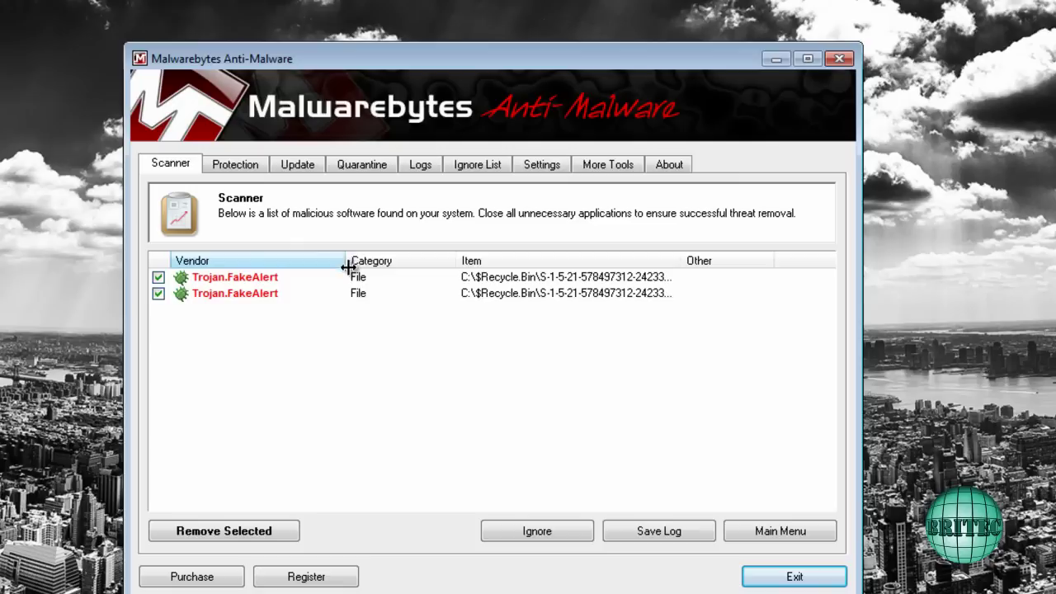
{"action": "left_click", "coordinate": [210, 532]}
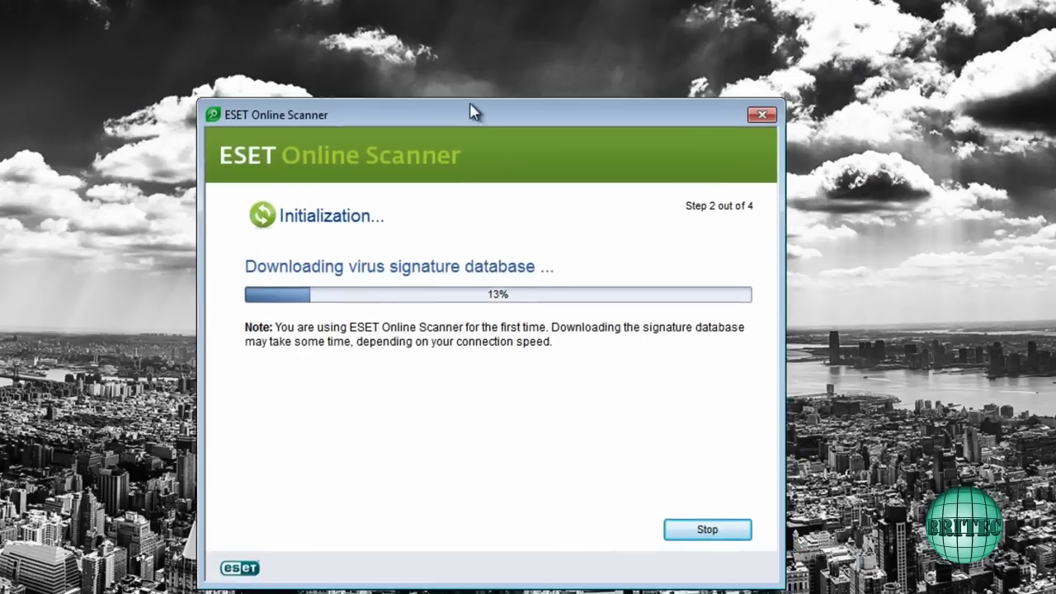
- Move the ESET Online Scanner window out of the way to clear the desktop
{"action": "left_click_drag", "start_coordinate": [474, 113], "coordinate": [465, 79]}
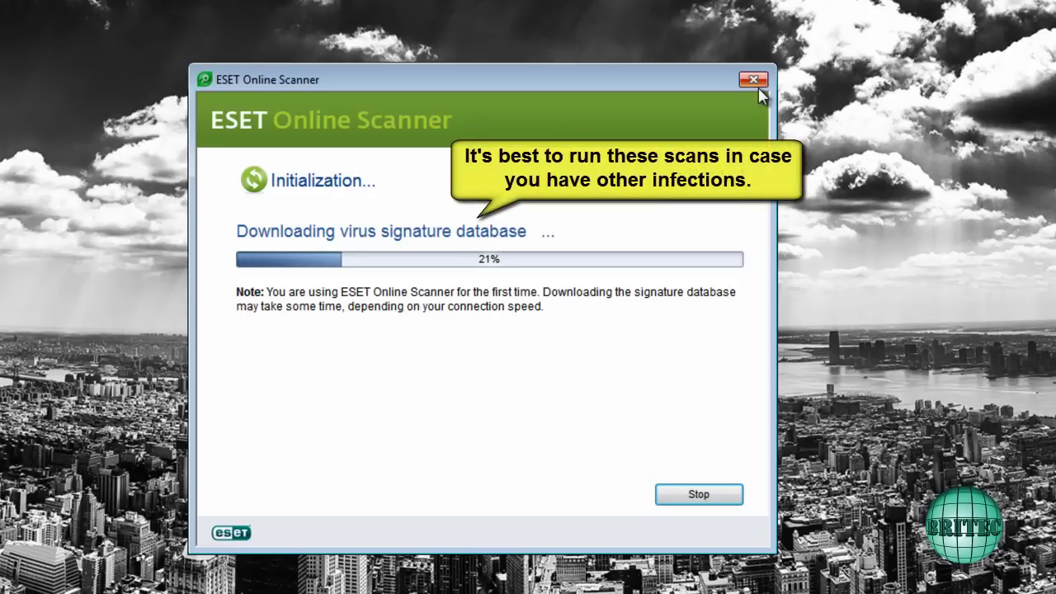
{"action": "left_click_drag", "start_coordinate": [715, 76], "coordinate": [693, 568]}
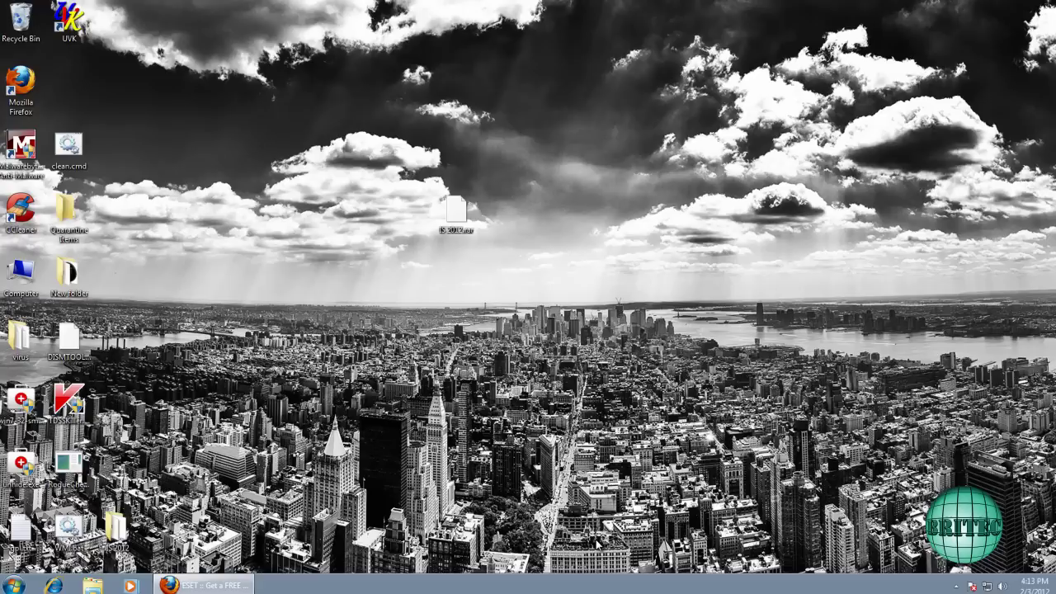